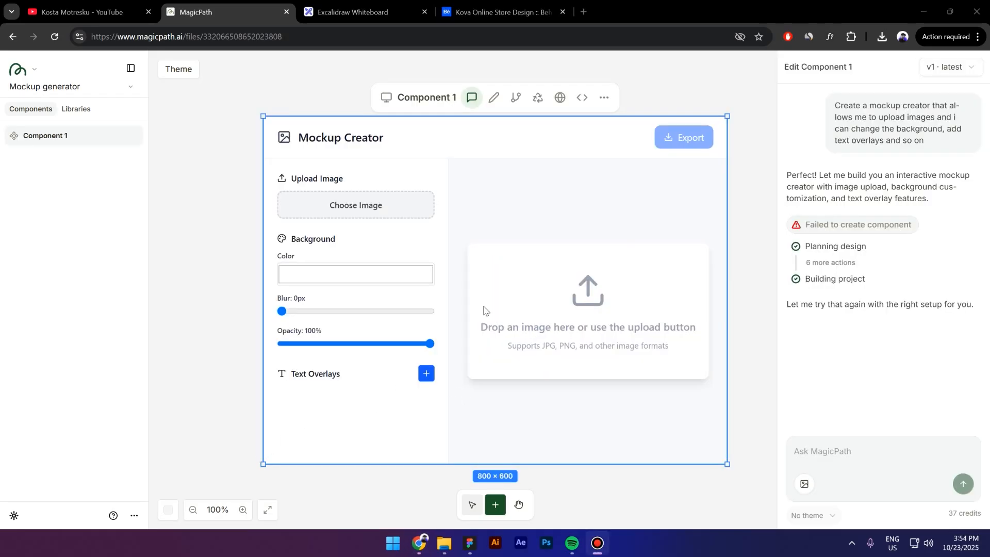
- Open the published mockup creator in its own page and upload the clean-technology website image
left_click(559, 98)
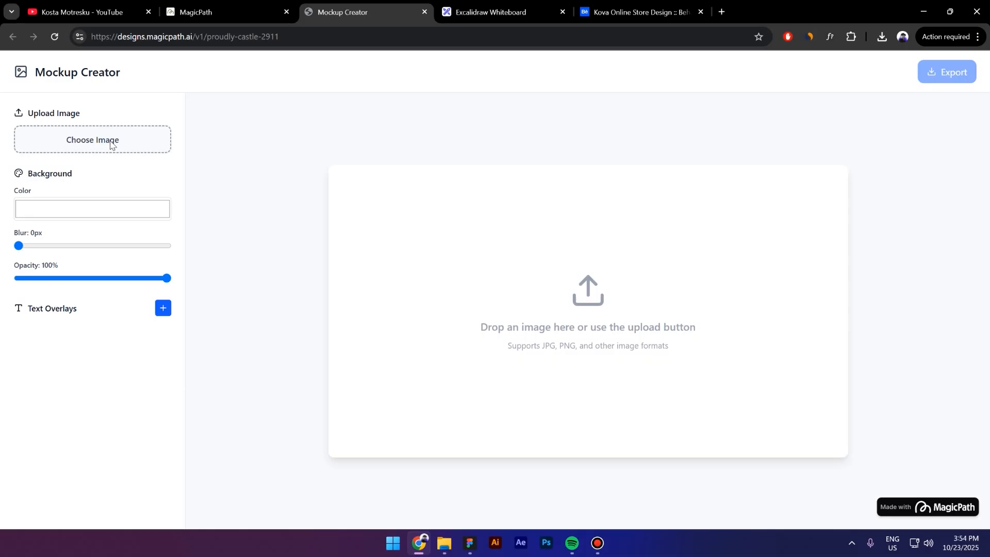
left_click(110, 140)
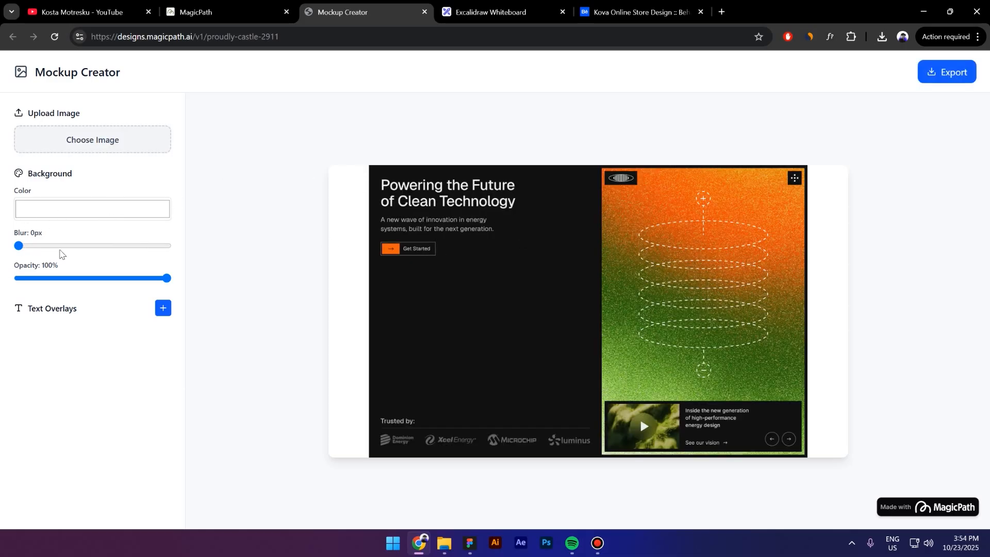
- Test the background blur and opacity controls, ending at 0px blur and 100% opacity
mouse_move(18, 245)
left_mouse_down()
mouse_move(194, 247)
mouse_move(7, 254)
left_mouse_up()
left_click_drag(165, 278, 31, 278)
left_click_drag(97, 283, 242, 277)
- Try a text overlay by moving it onto the image and setting its font size to 59px, and delete it
left_click(156, 312)
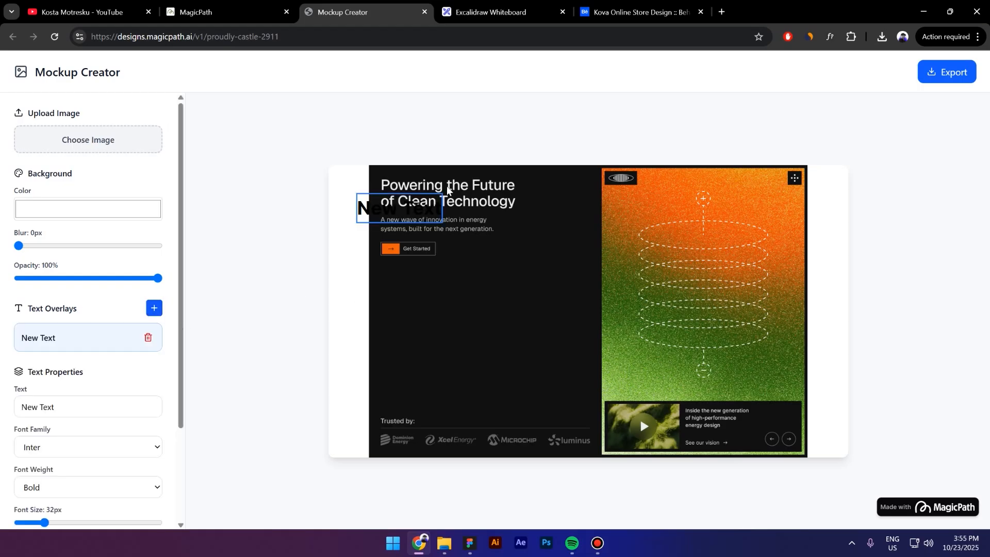
scroll(119, 354, "down", 3)
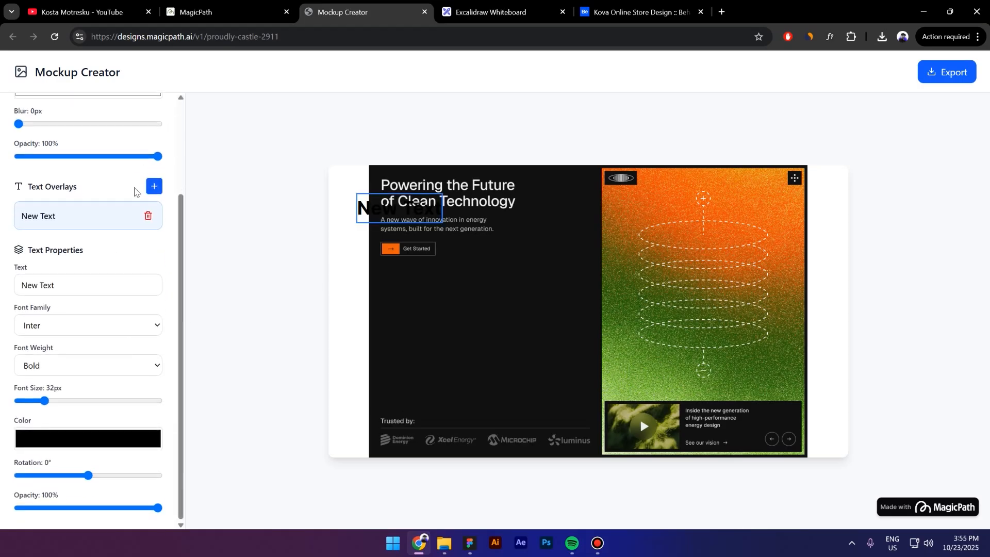
left_click_drag(396, 215, 542, 316)
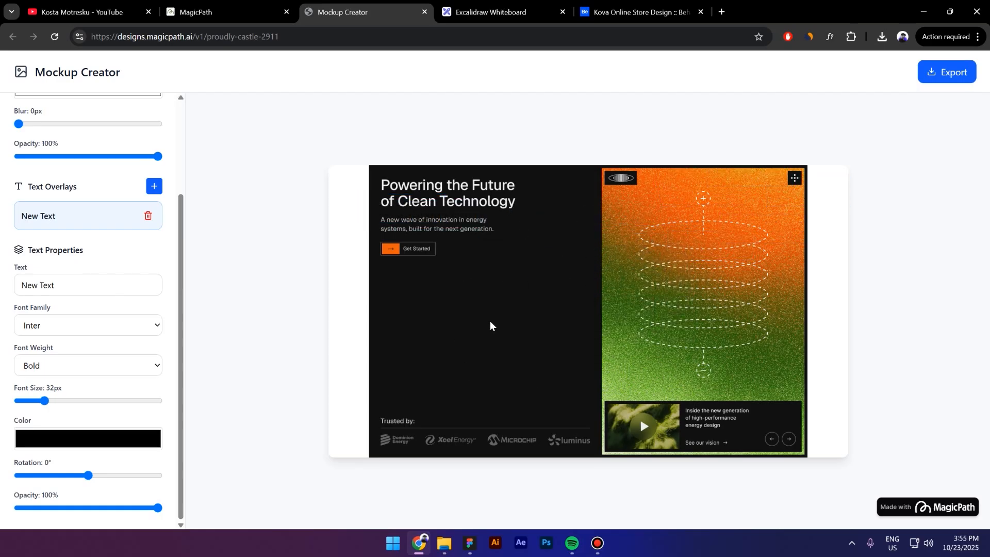
left_click_drag(44, 401, 79, 401)
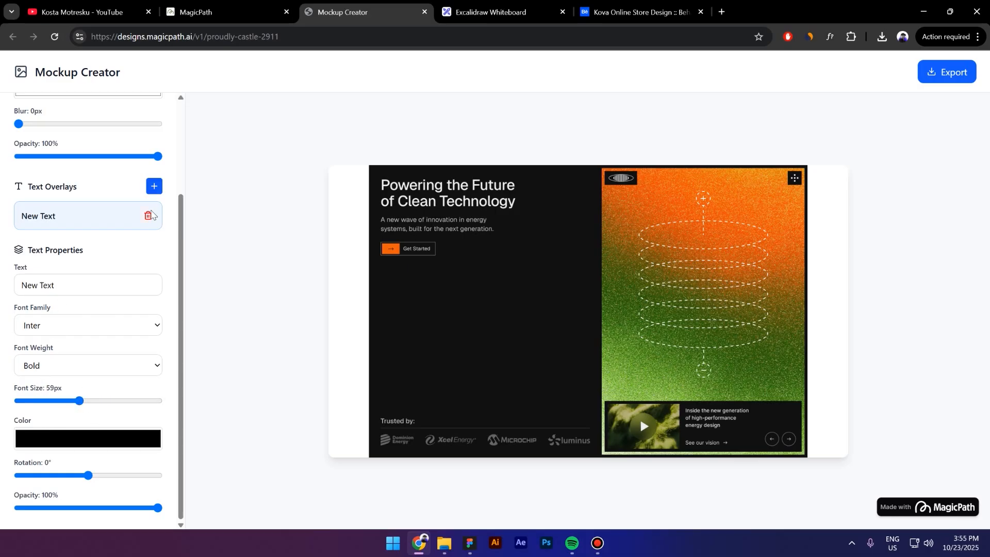
left_click(148, 215)
- Add a white text overlay, place it over the lower middle of the image and set its rotation to 27°
left_click(154, 308)
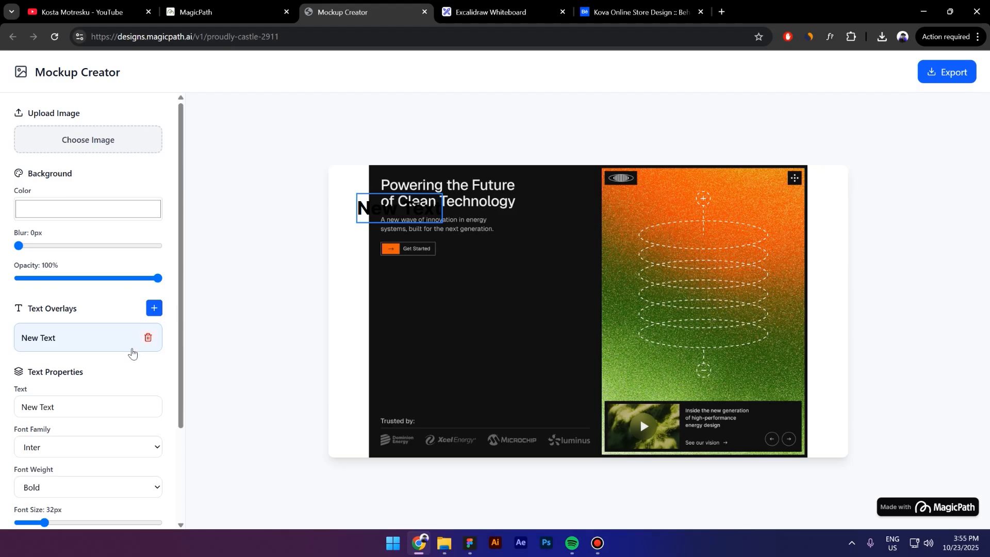
scroll(124, 371, "down", 3)
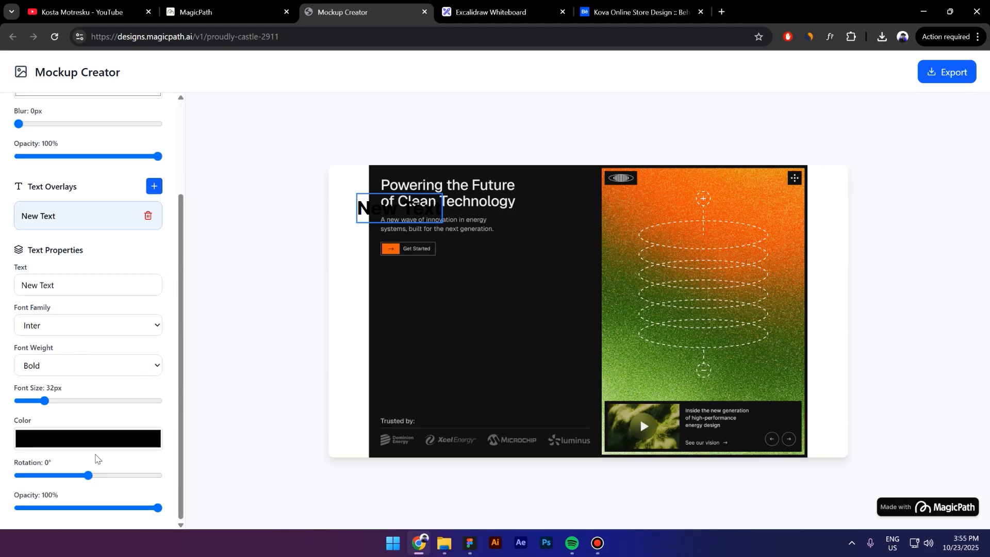
left_click(90, 439)
left_click(17, 283)
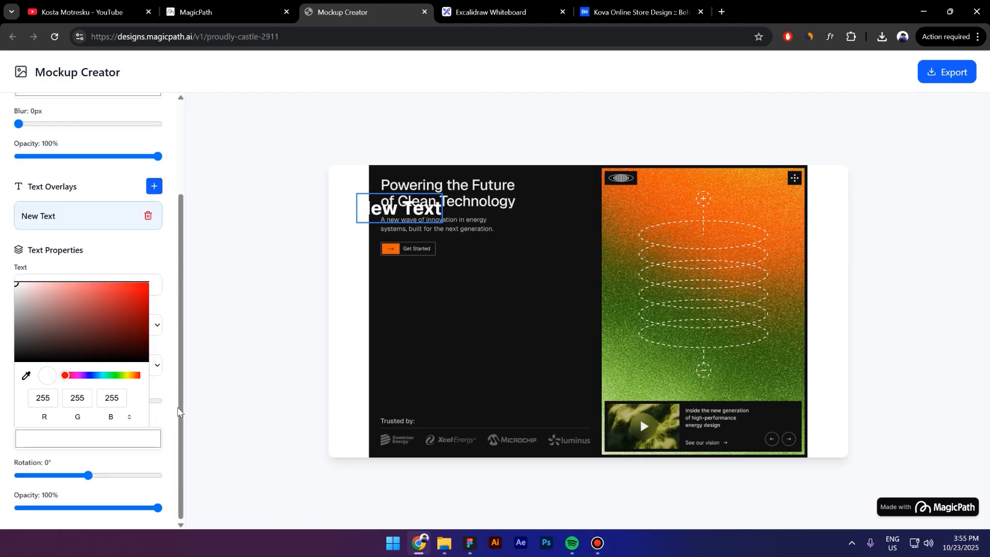
left_click_drag(398, 207, 495, 302)
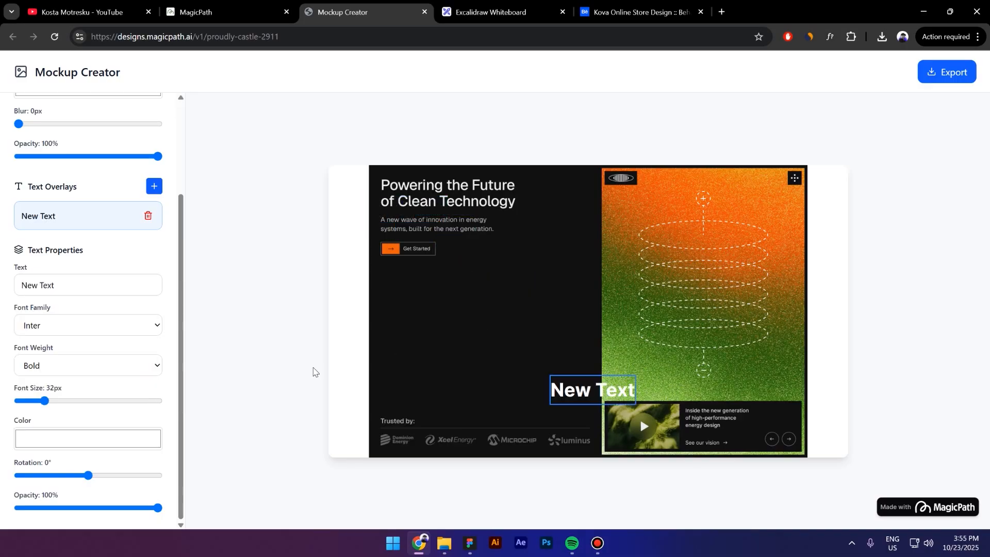
left_click(51, 475)
left_click_drag(54, 475, 98, 474)
- Switch to the Excalidraw whiteboard and copy the full text listed under Features
left_click(508, 9)
double_click(559, 307)
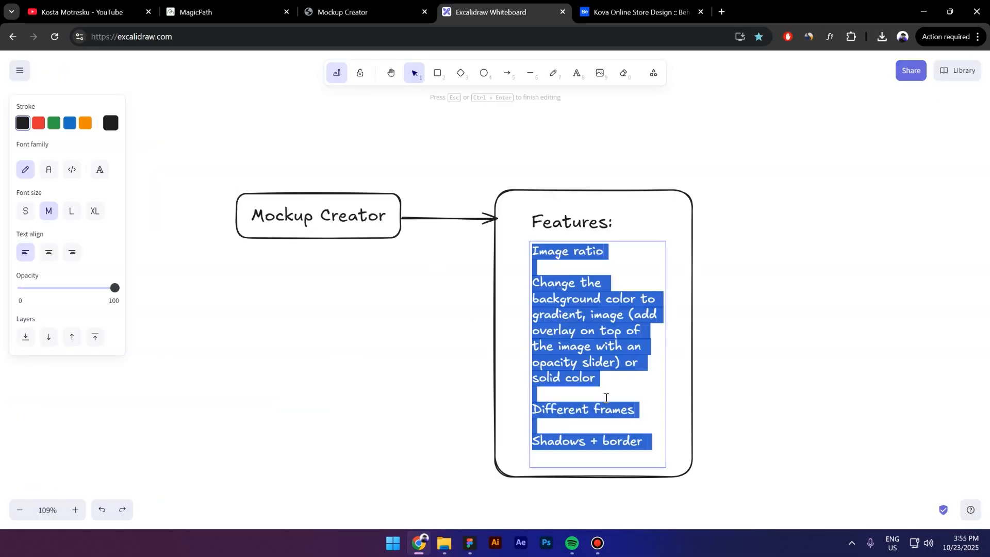
left_click(583, 314)
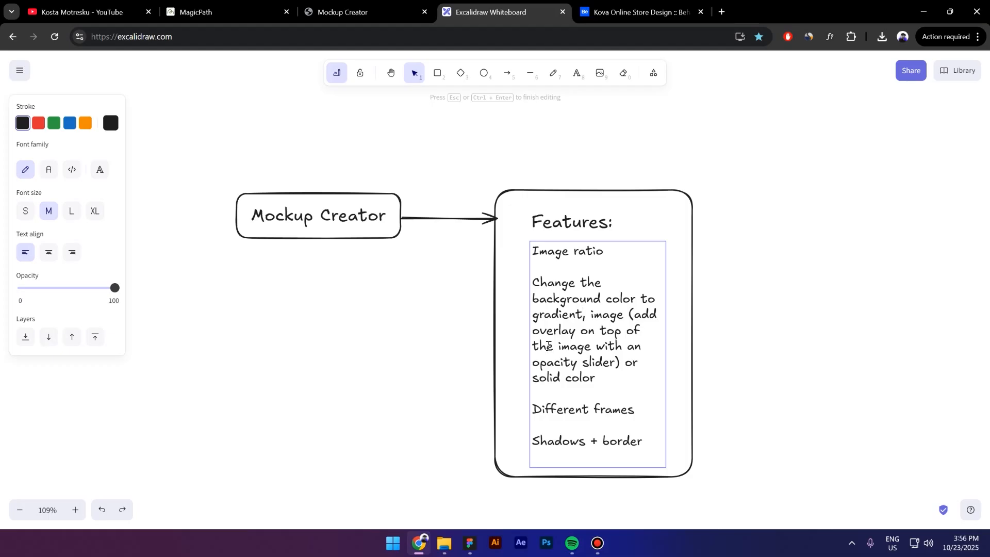
- In MagicPath, submit the prompt "Add the following features:" followed by the copied list of image ratio, backgrounds, frames, shadows and border
left_click(371, 11)
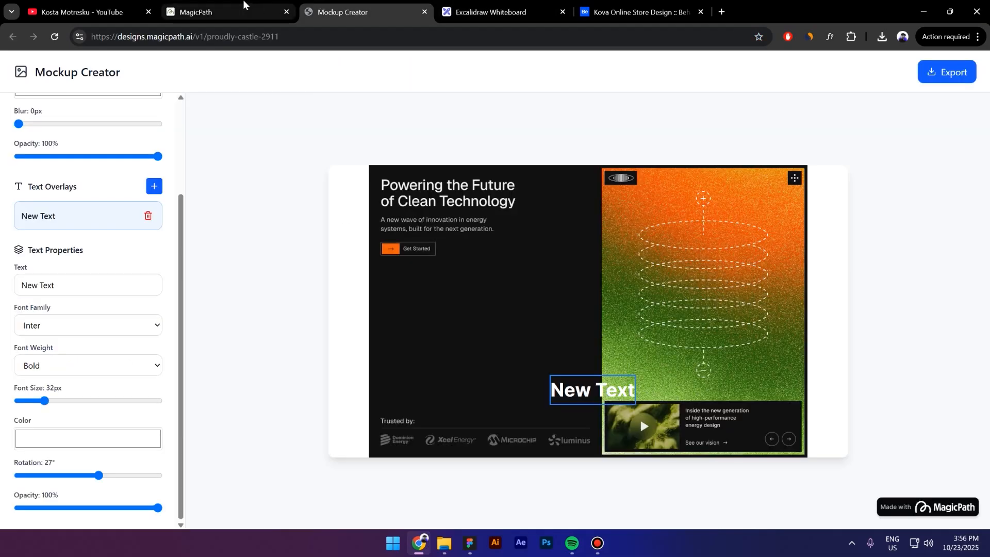
left_click(242, 10)
left_click(823, 457)
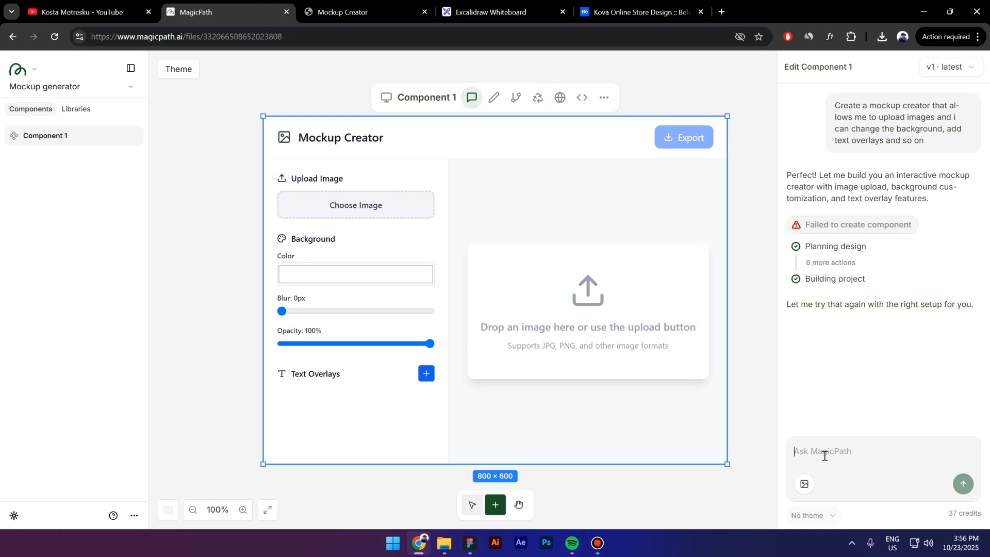
type("Add the following features:")
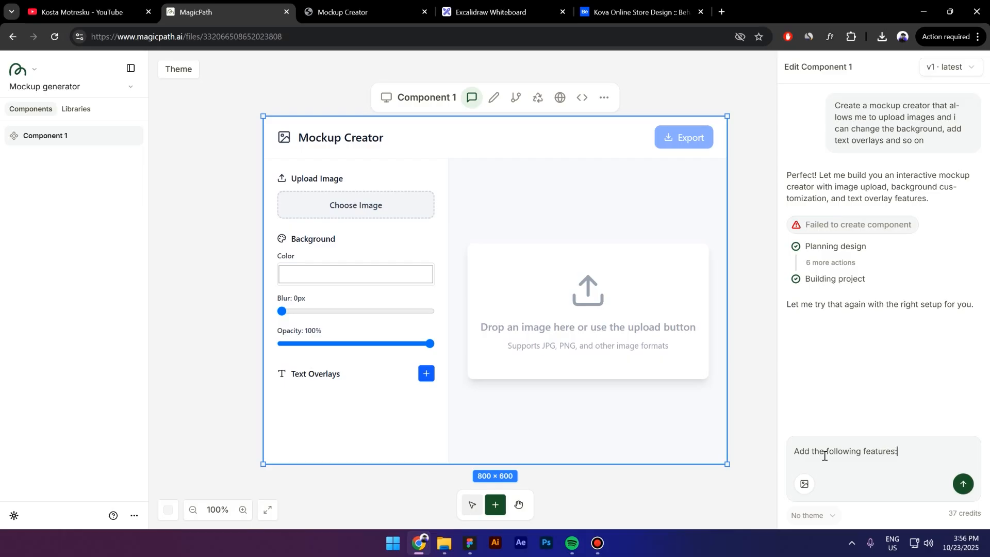
key("ctrl+v")
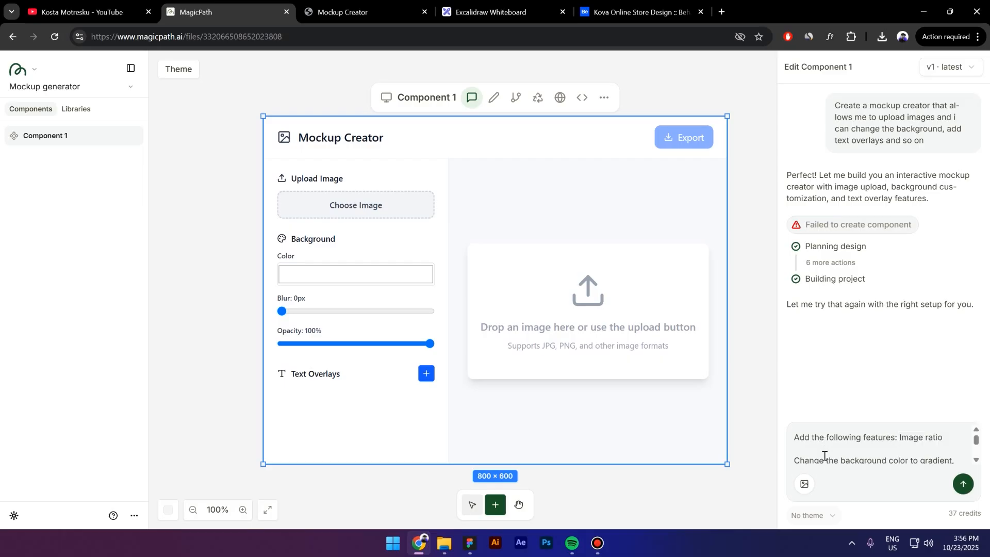
key("Return")
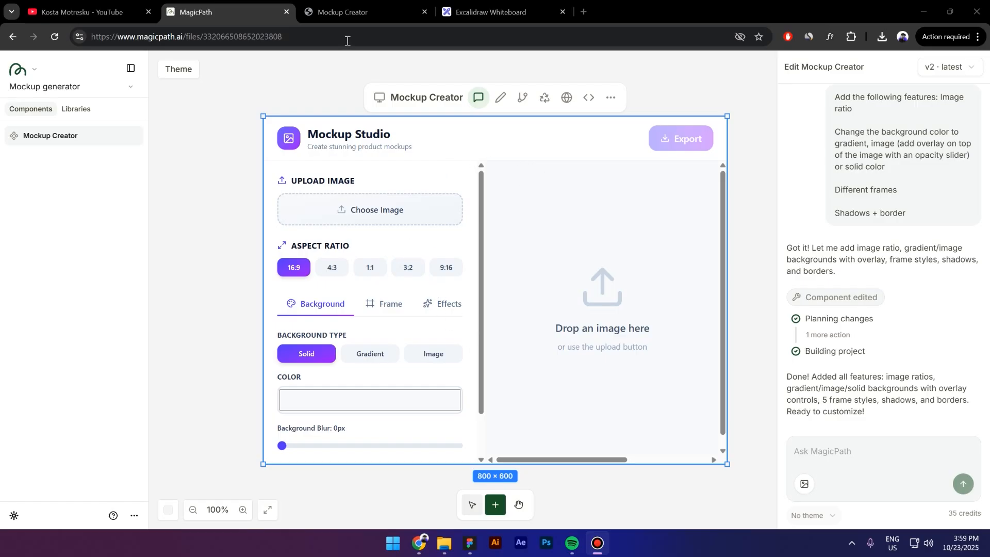
- Reload the published mockup creator page and upload the clean-technology website image
left_click(349, 3)
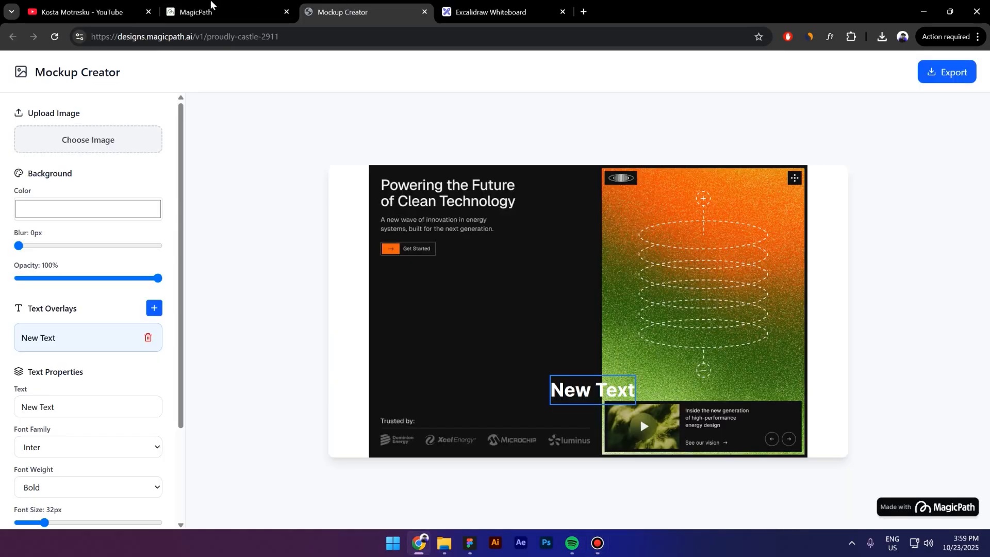
left_click(57, 36)
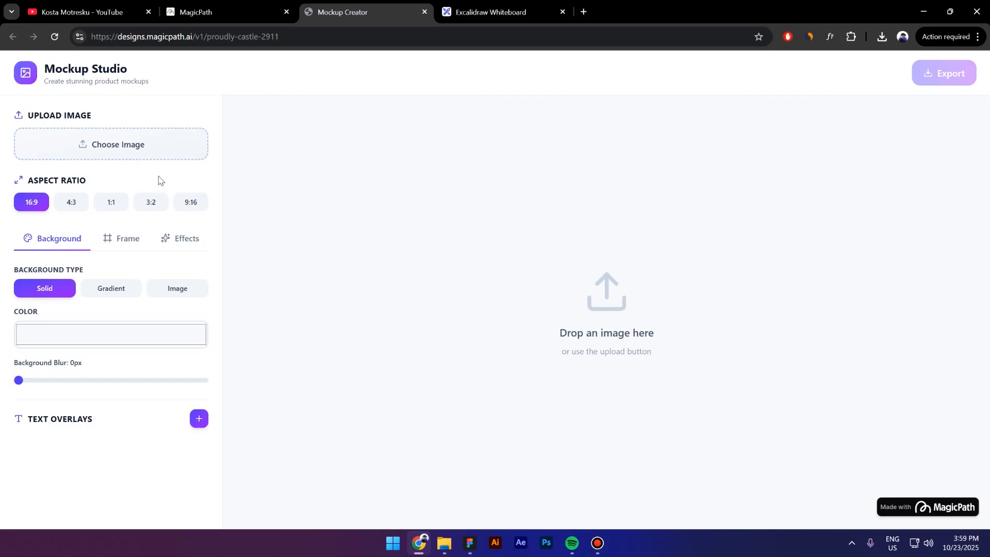
left_click(154, 142)
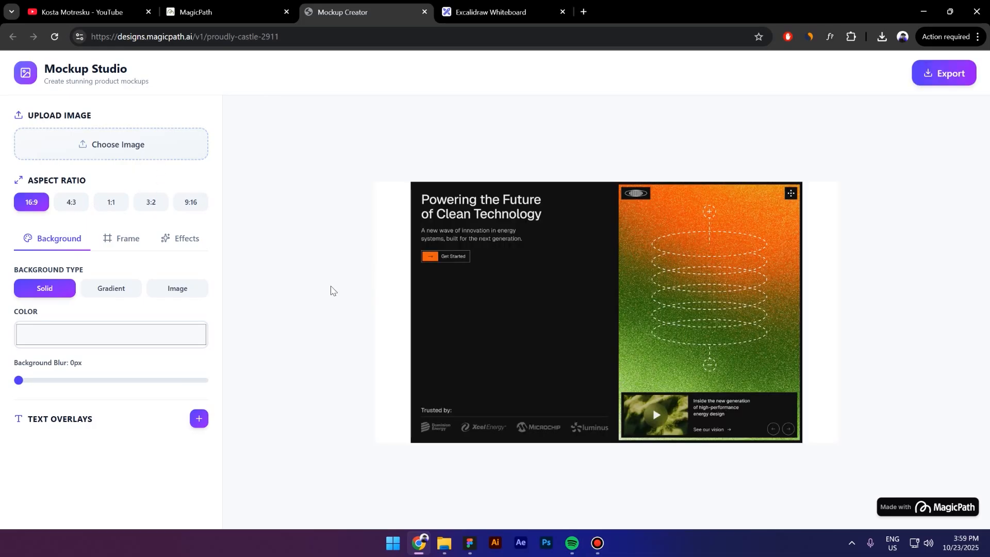
- Try the 4:3 and 1:1 aspect ratios and set the mockup to 3:2
left_click(71, 204)
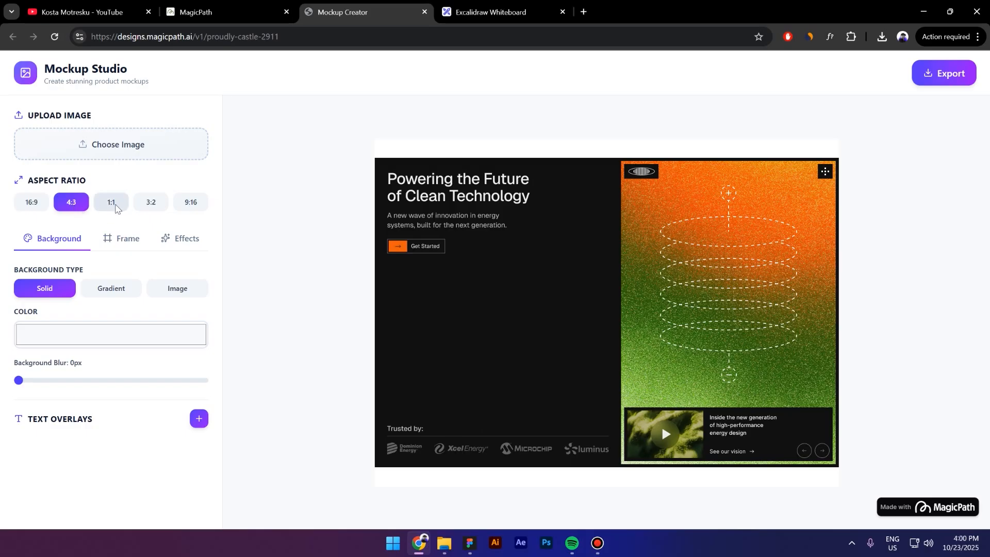
left_click(111, 204)
left_click(140, 207)
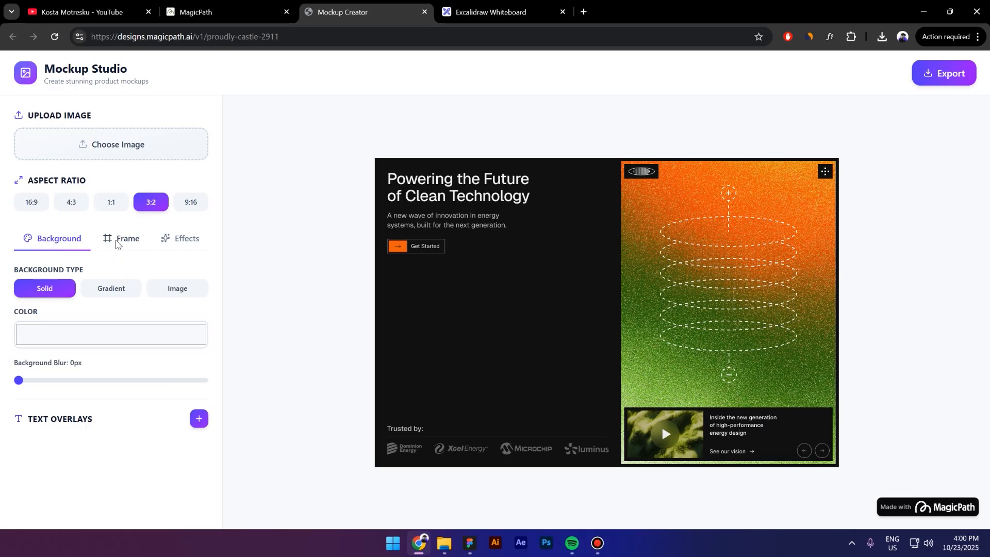
- Try the Modern, Classic, Minimal and Bold frame styles and a thicker frame, and set the frame style back to None
left_click(117, 243)
left_click(158, 291)
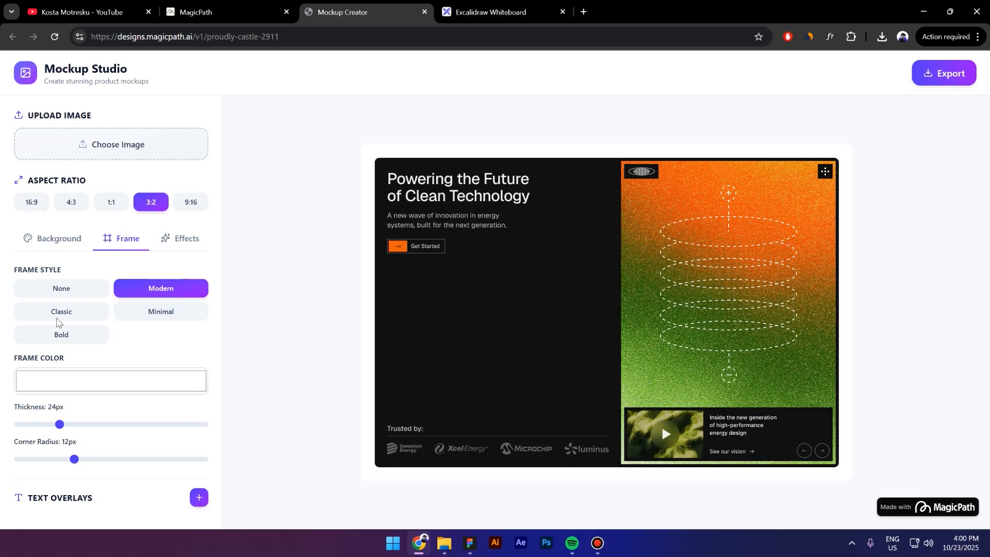
left_click(59, 312)
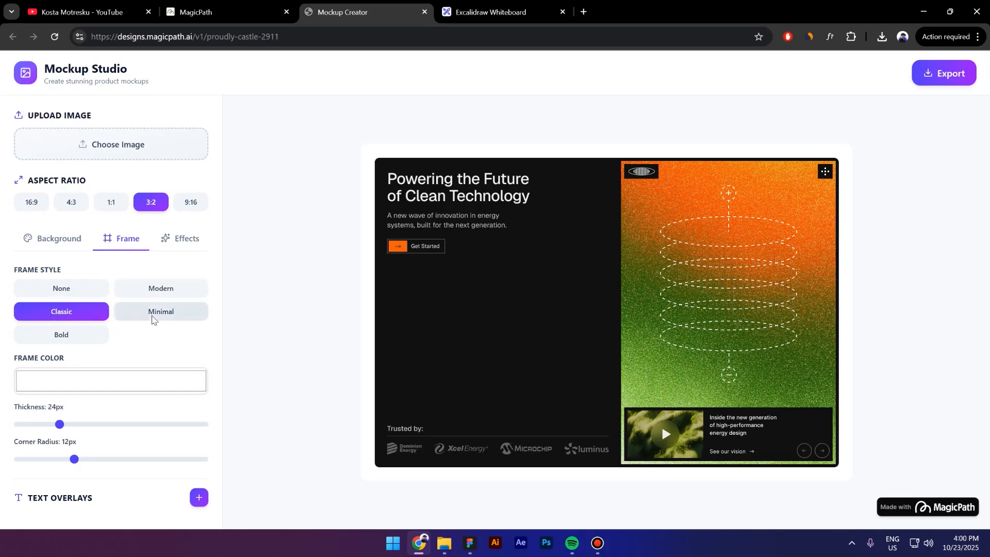
left_click(154, 320)
left_click(99, 330)
left_click(153, 288)
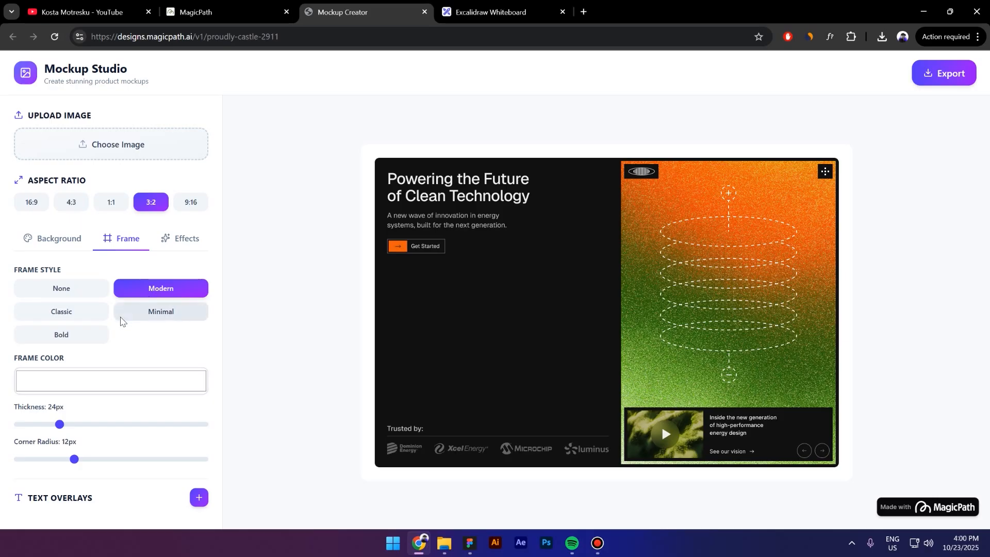
left_click(103, 335)
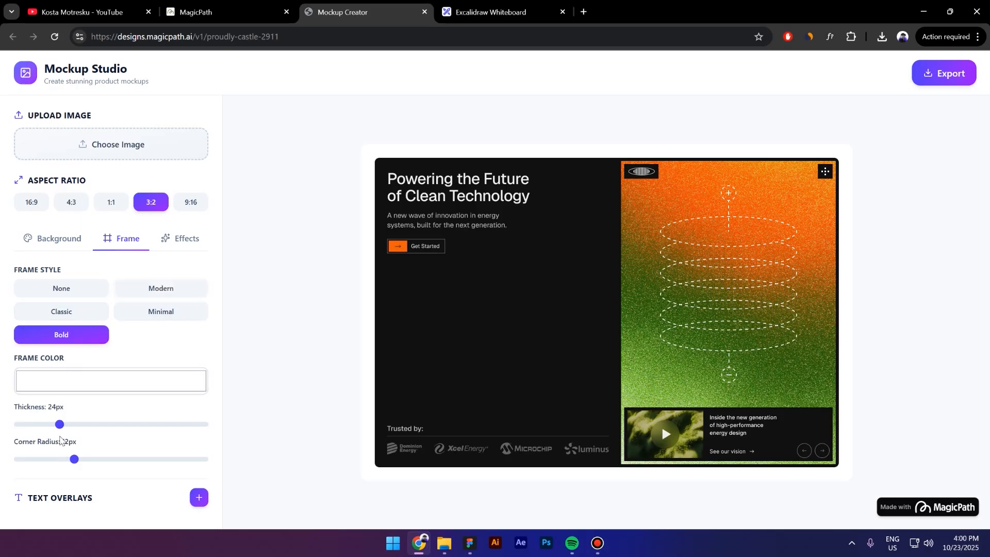
left_click_drag(60, 423, 98, 423)
left_click(64, 294)
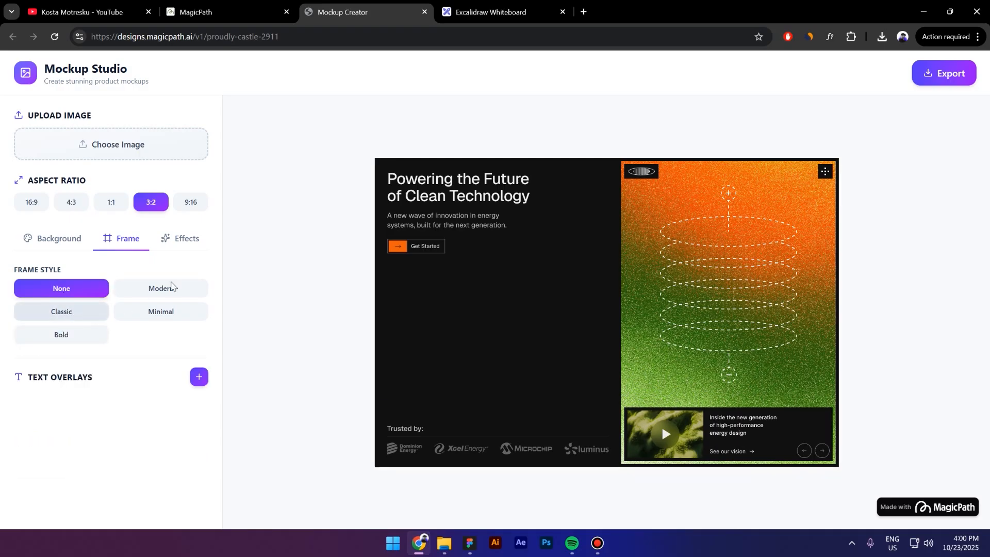
- Turn on the shadow effect with offset X 8px, offset Y 23px, blur 36px, spread 11px and opacity 64%
left_click(179, 244)
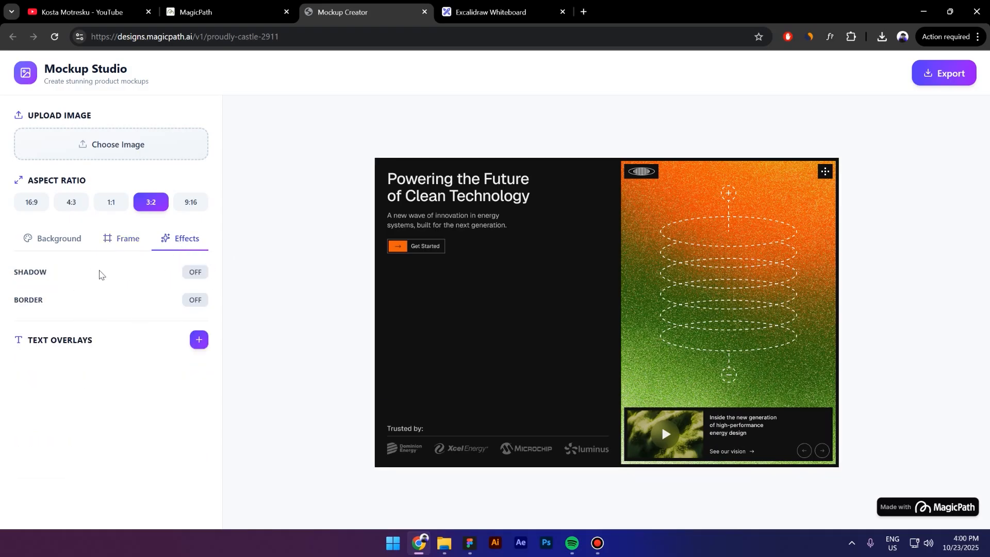
left_click(193, 273)
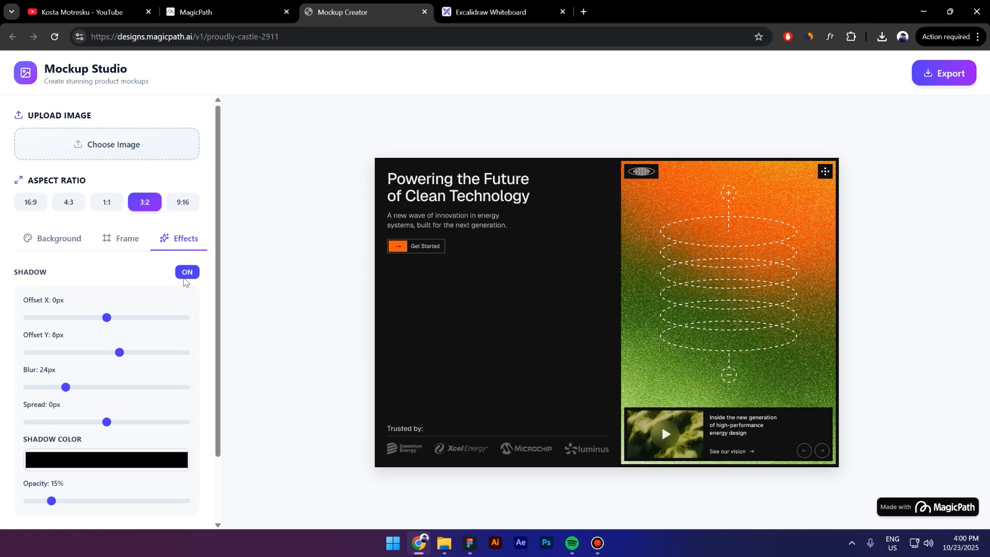
scroll(80, 365, "down", 1)
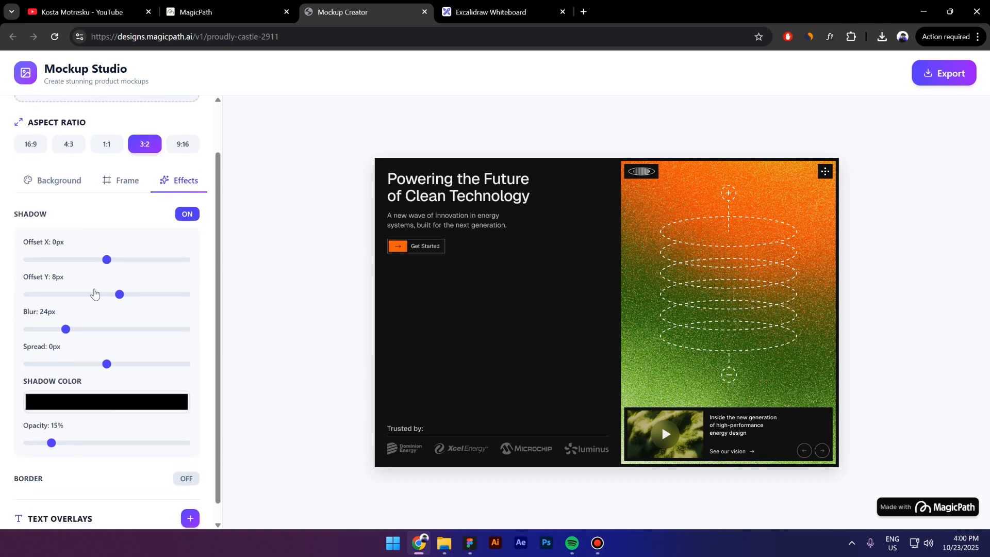
left_click_drag(107, 260, 143, 294)
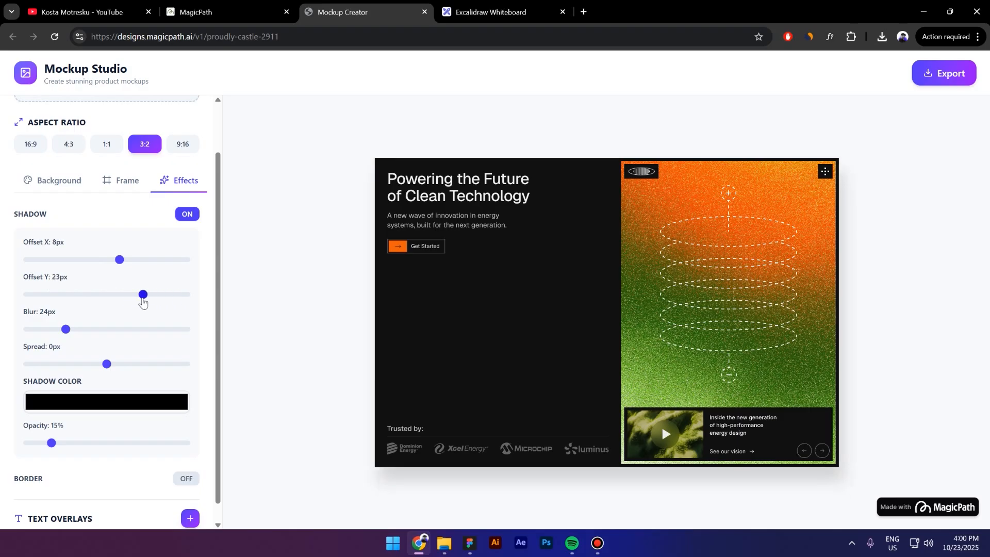
left_click_drag(65, 329, 150, 347)
scroll(75, 349, "down", 1)
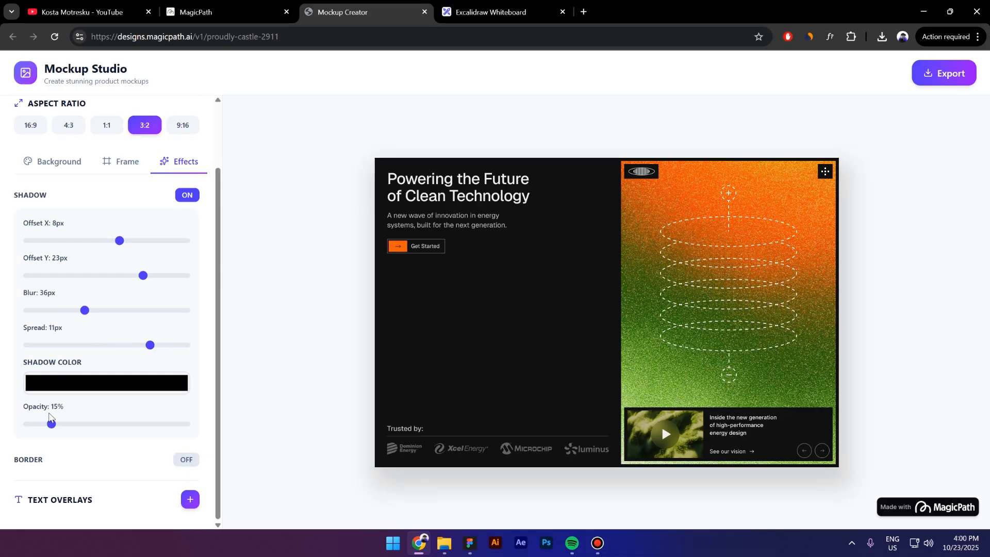
left_click_drag(51, 424, 129, 426)
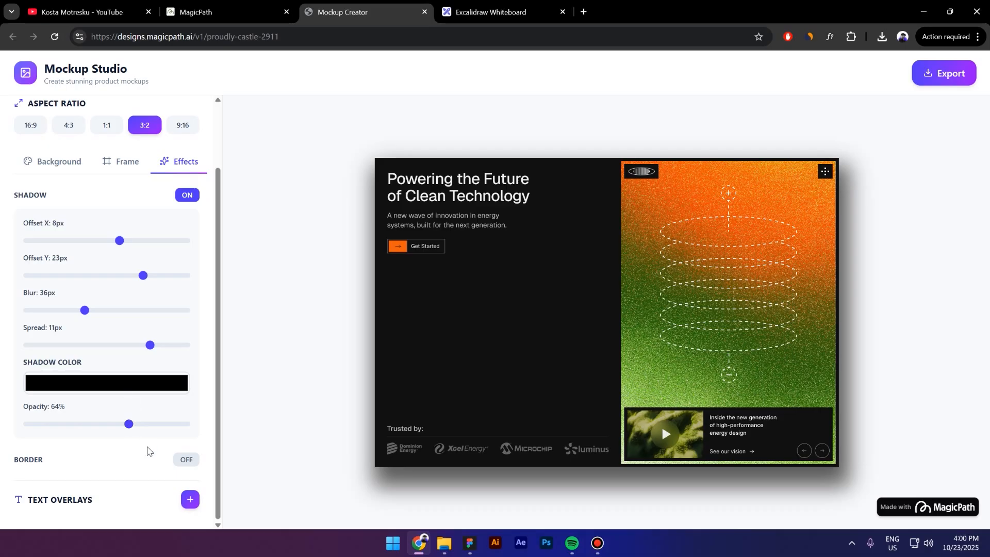
- Turn on the image border and set its width to 20px
left_click(185, 459)
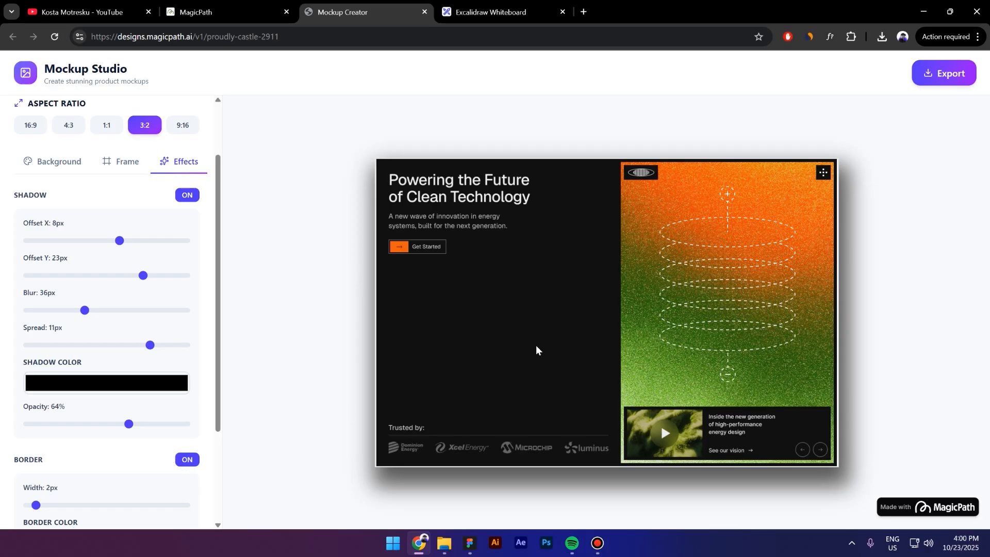
scroll(128, 446, "down", 3)
left_click_drag(36, 389, 168, 390)
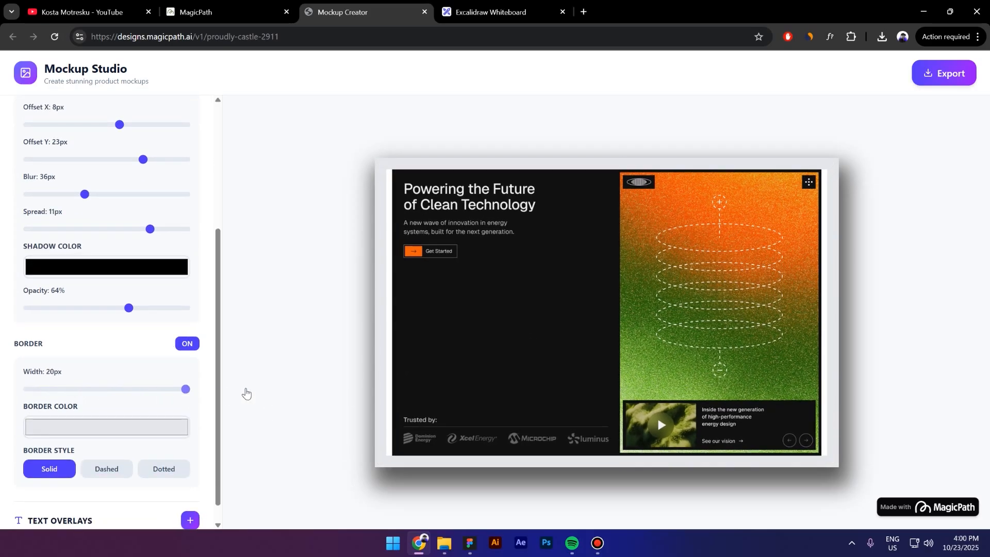
- Try a 6px image border in the Dashed and Dotted styles, reduce its width to 1px, and turn the border off
left_click(69, 389)
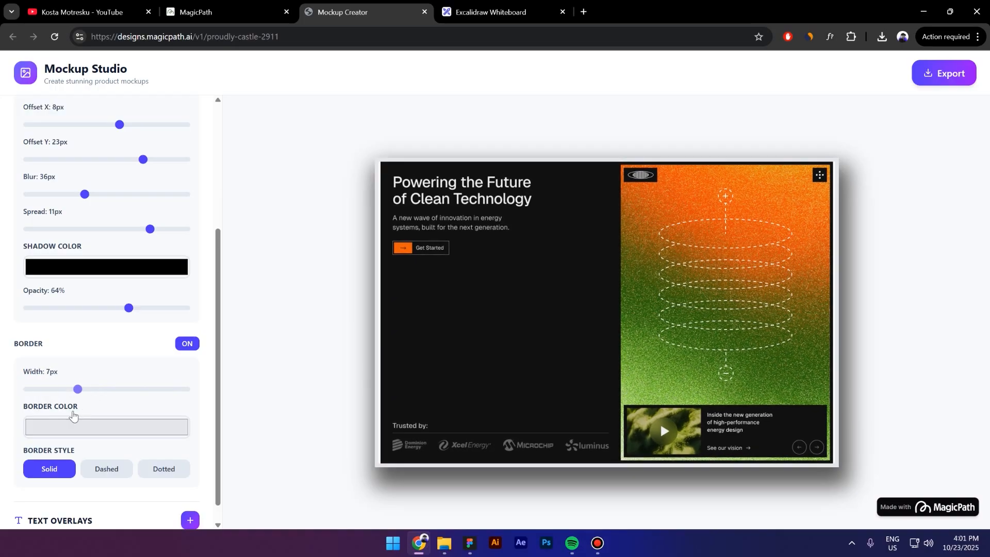
left_click(106, 471)
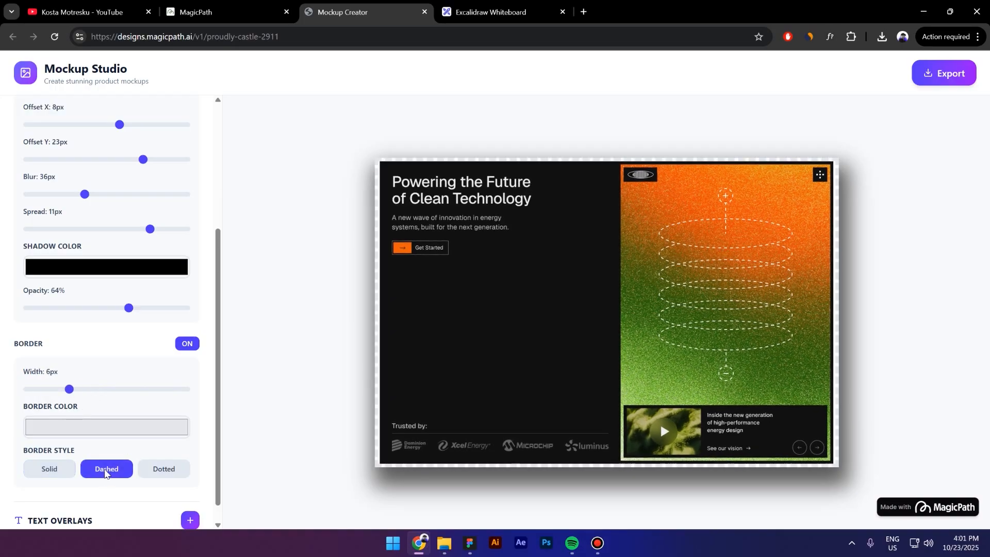
left_click(157, 474)
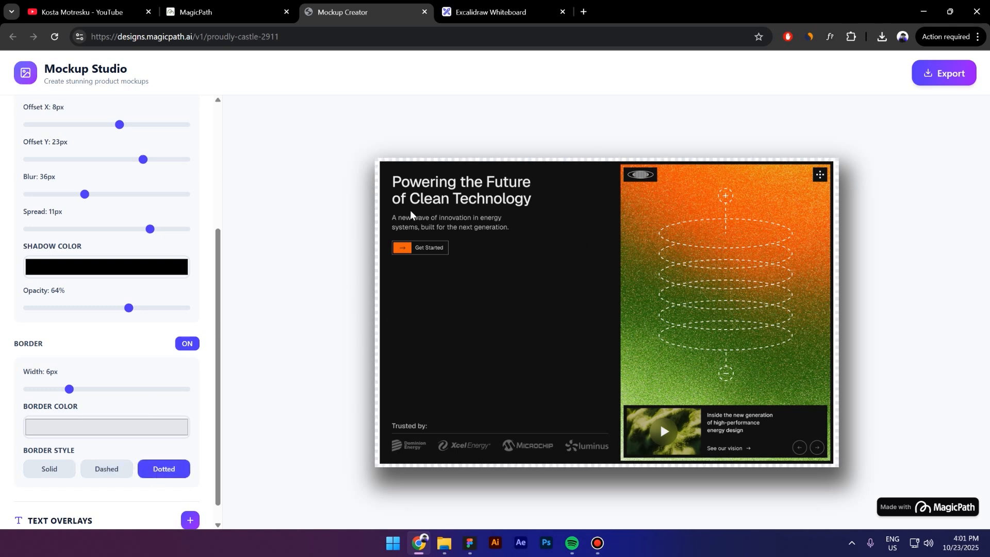
left_click_drag(69, 388, 27, 390)
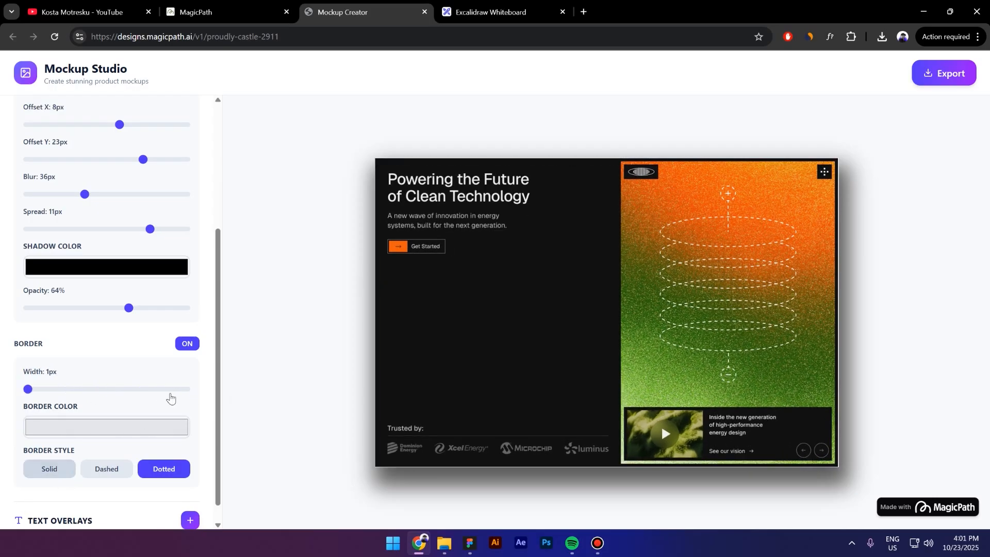
left_click(184, 344)
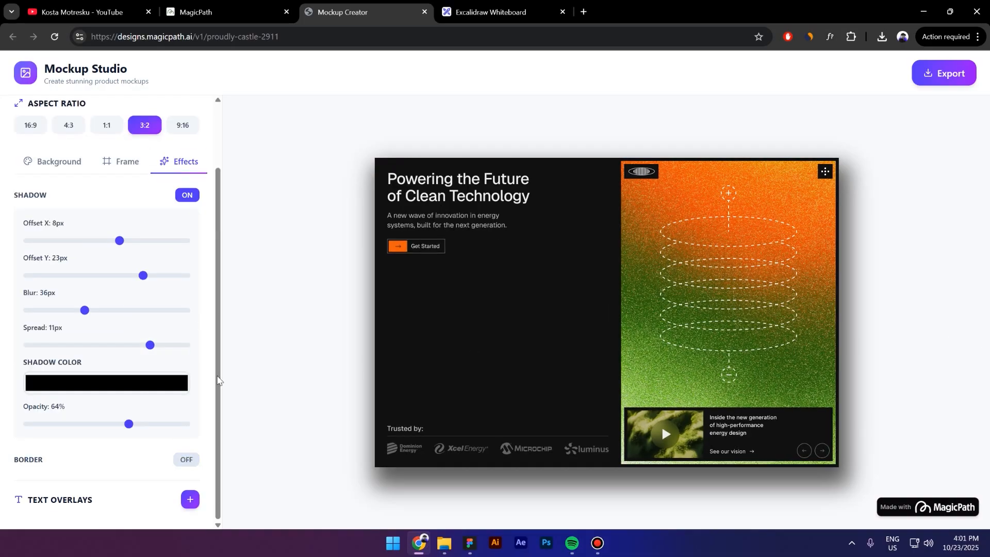
- Try the Solid and Gradient background types, set the type to Image and upload the yellow-green striped background picture
scroll(187, 288, "up", 3)
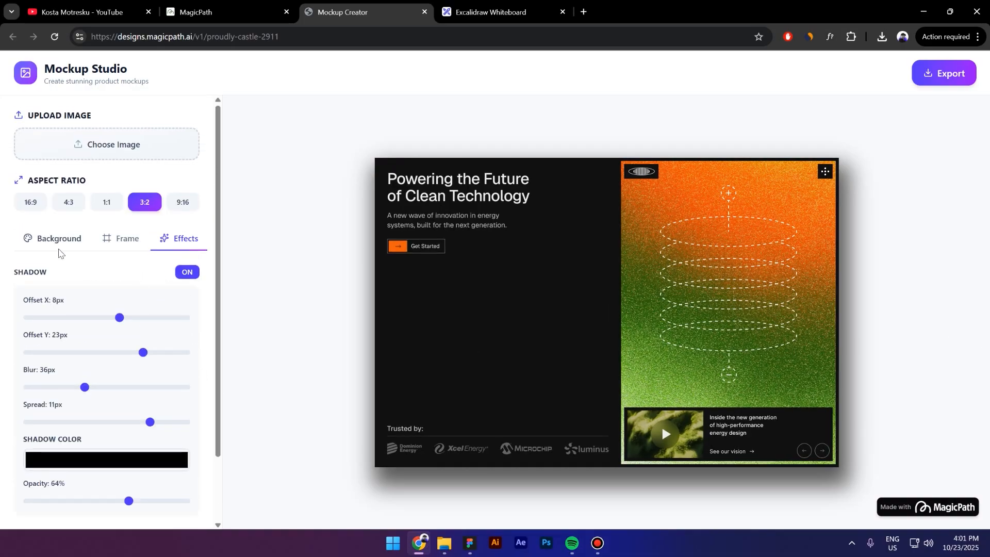
left_click(57, 242)
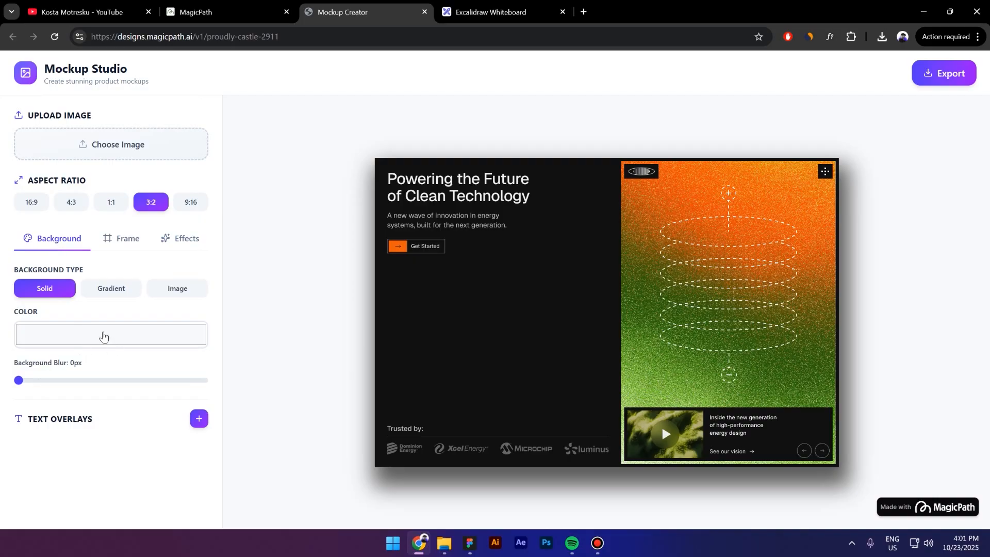
left_click(116, 294)
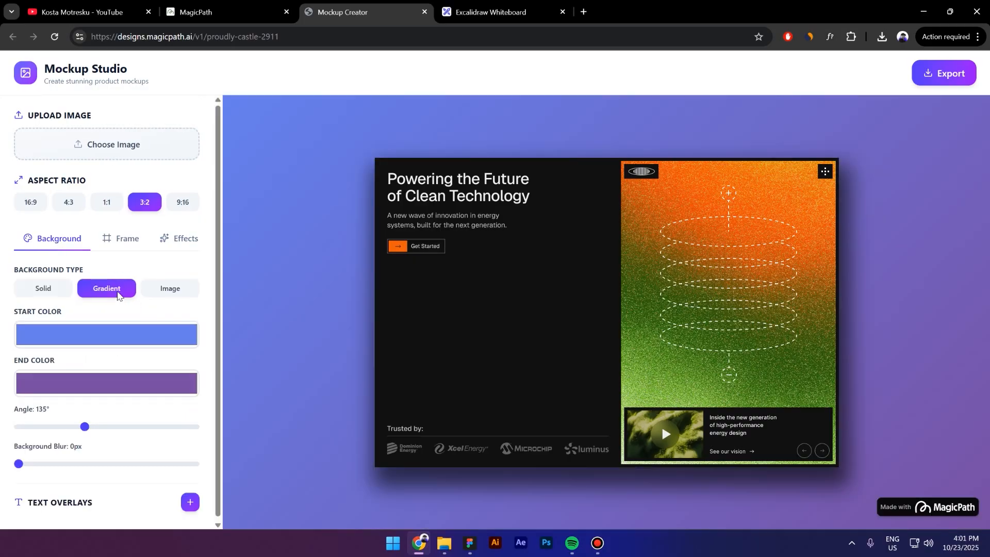
left_click(41, 291)
left_click(117, 289)
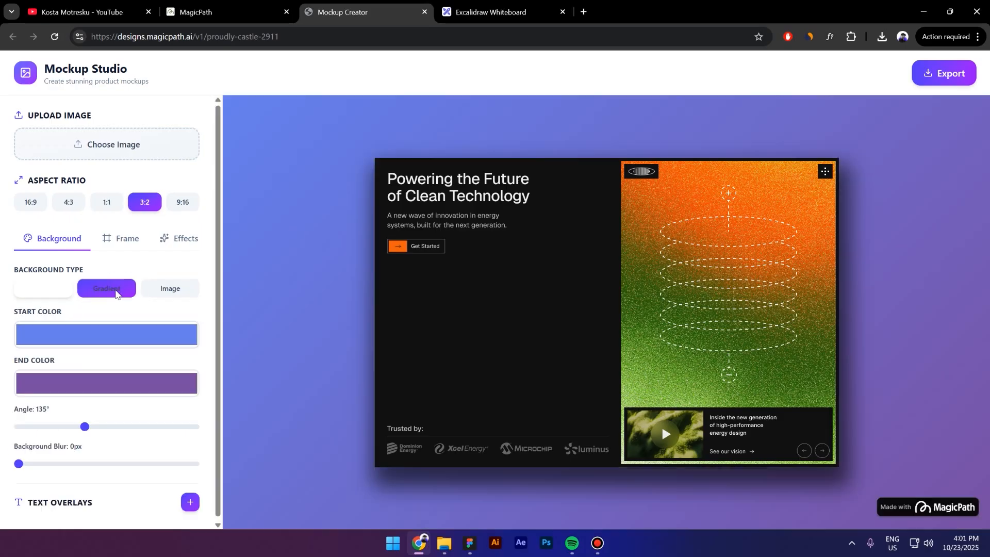
left_click(170, 293)
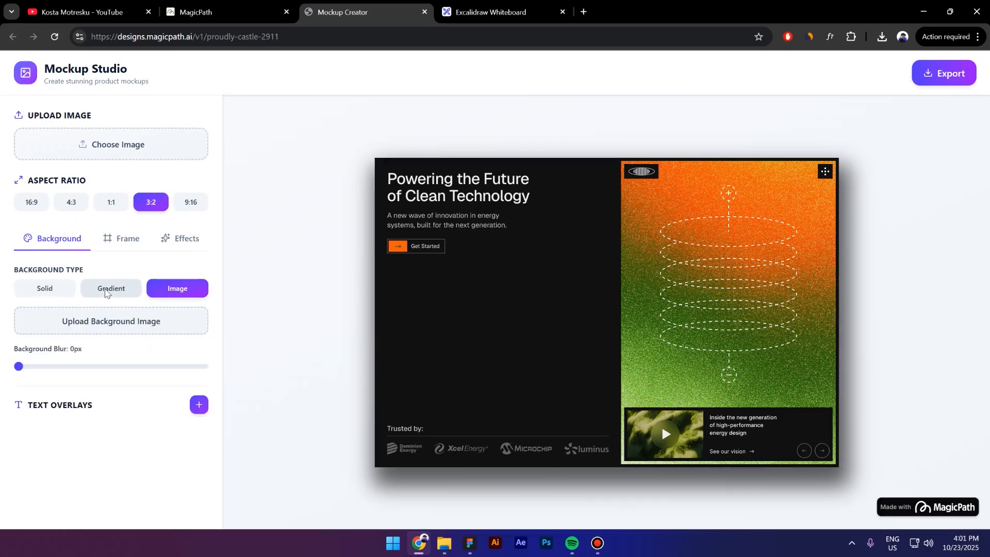
left_click(107, 292)
left_click(170, 288)
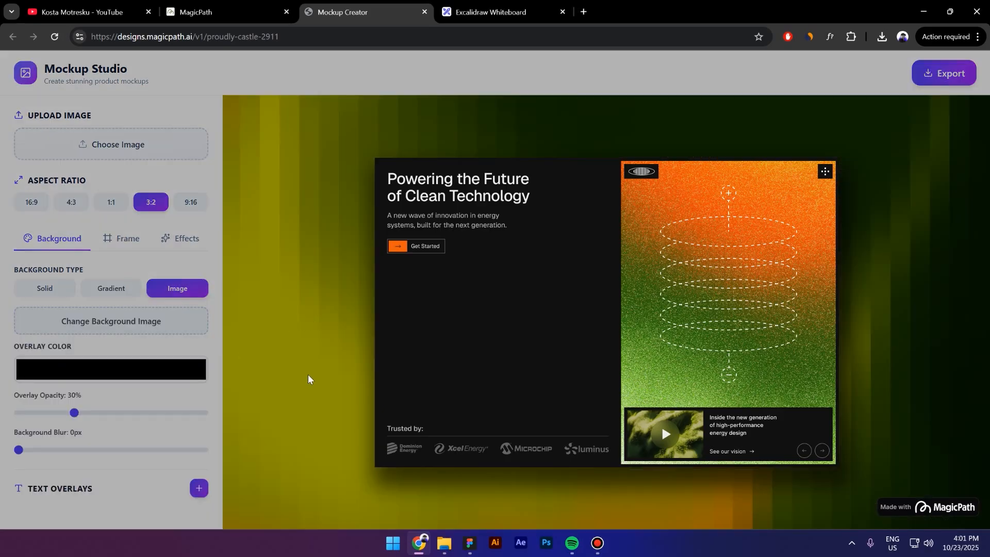
- Set the background image's overlay opacity to 55% and the background blur to 4px
left_click_drag(75, 412, 138, 435)
mouse_move(20, 450)
left_mouse_down()
mouse_move(70, 450)
mouse_move(26, 452)
left_mouse_up()
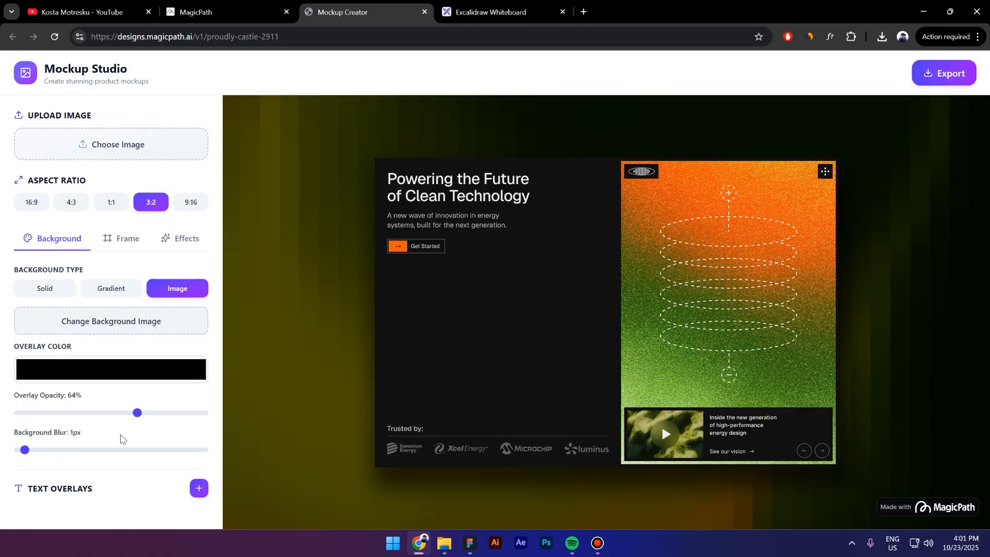
left_click_drag(30, 454, 60, 454)
left_click(15, 468)
mouse_move(137, 412)
left_mouse_down()
mouse_move(175, 412)
mouse_move(11, 415)
mouse_move(155, 405)
mouse_move(124, 420)
mouse_move(121, 404)
left_mouse_up()
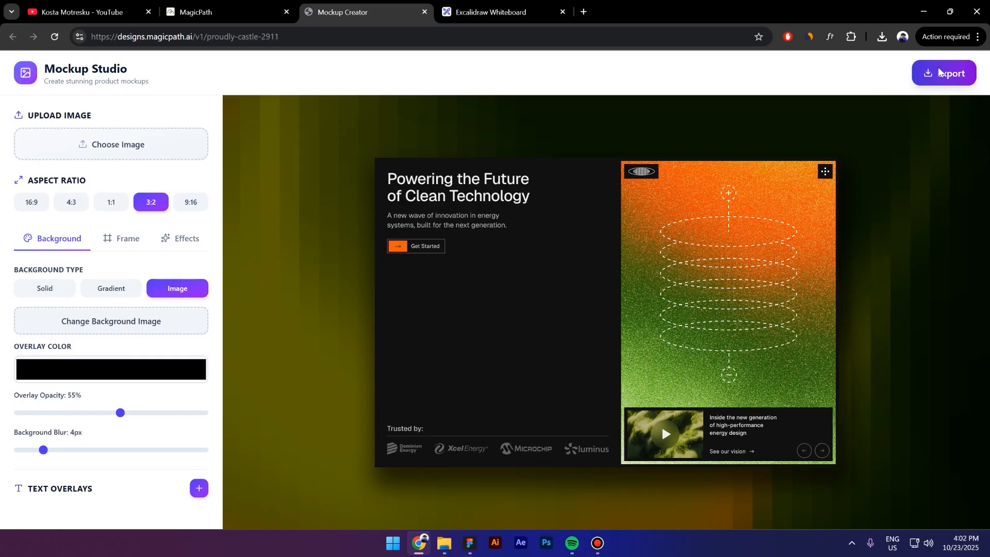
- In the MagicPath project, send the prompt "This looks great, but i can't export the image when i click on the export button"
left_click(192, 15)
left_click(837, 459)
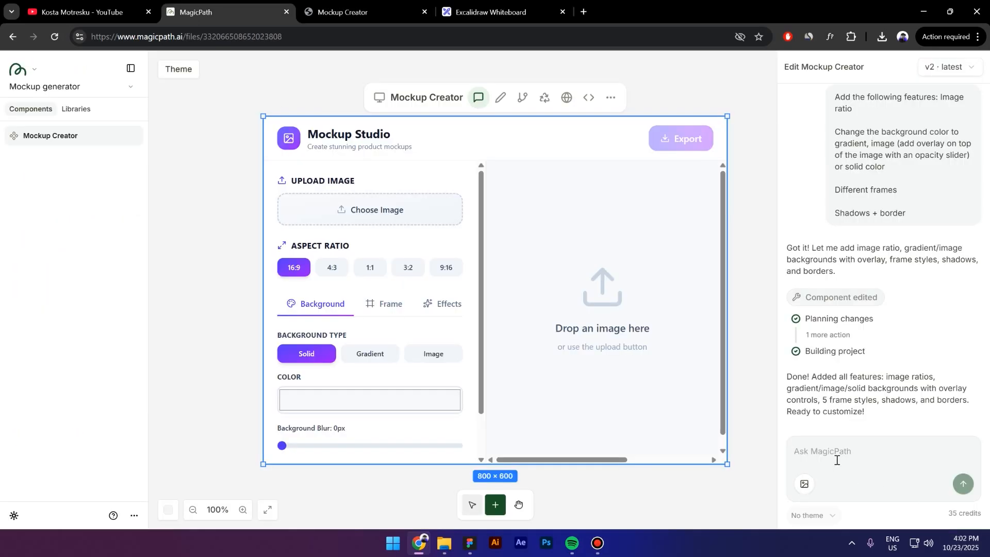
type("This looks great, but i can't e")
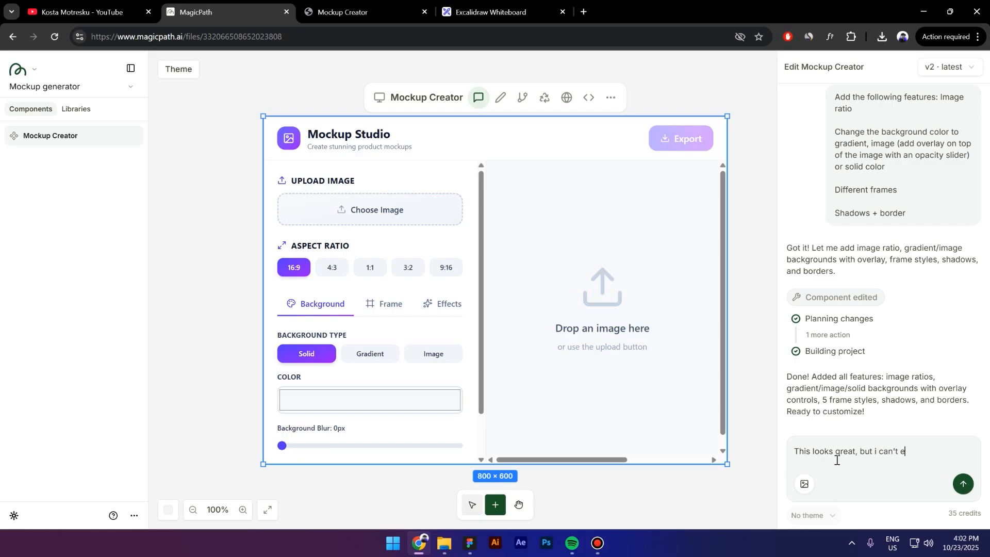
type("image whemn")
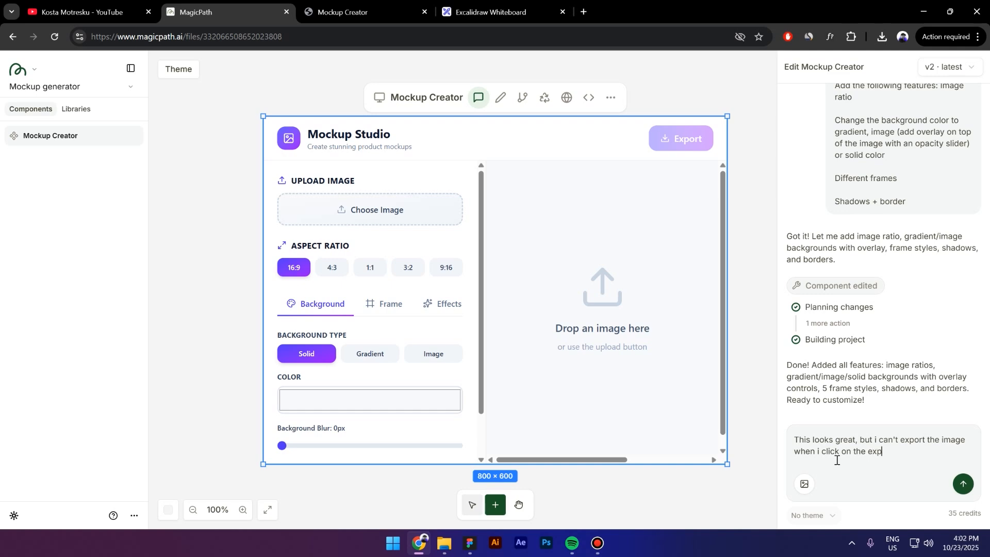
type("n")
key("Return")
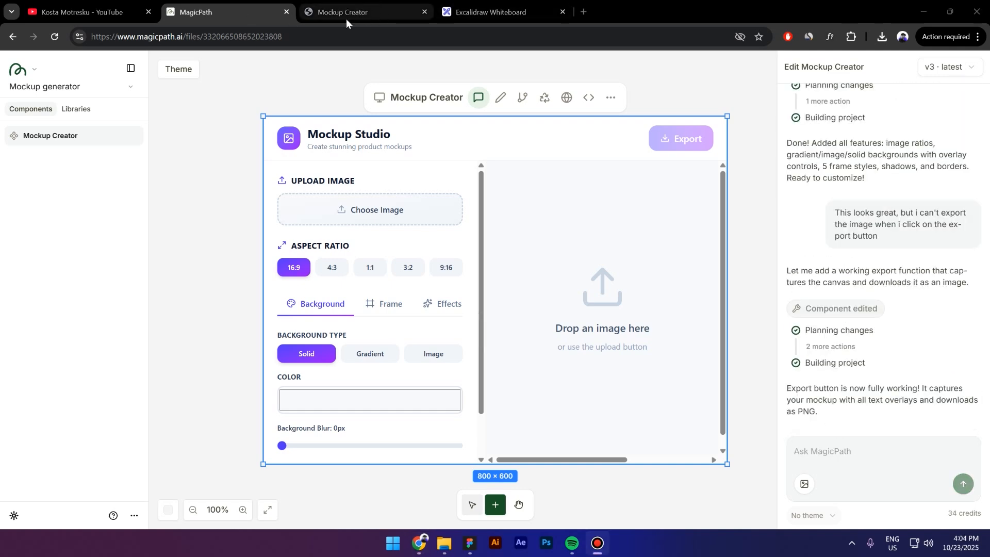
- Reload the published Mockup Creator page, upload the Clean Technology image again and set the aspect ratio to 3:2
left_click(375, 8)
left_click(54, 37)
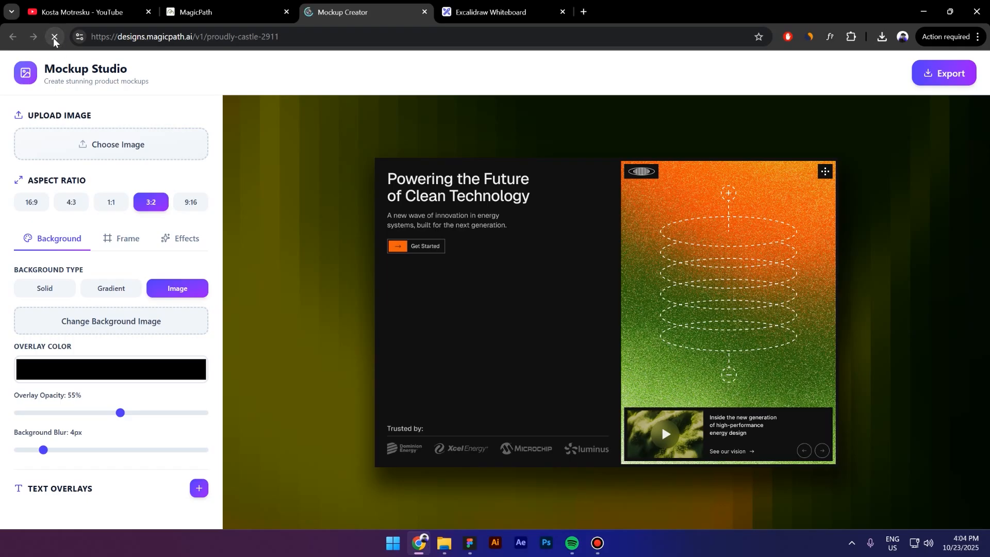
left_click(132, 145)
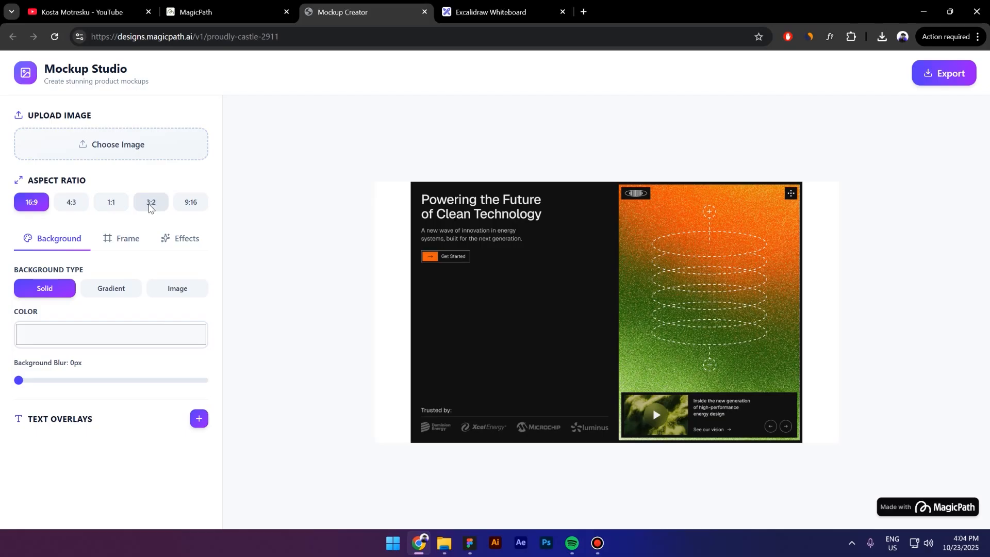
left_click(149, 205)
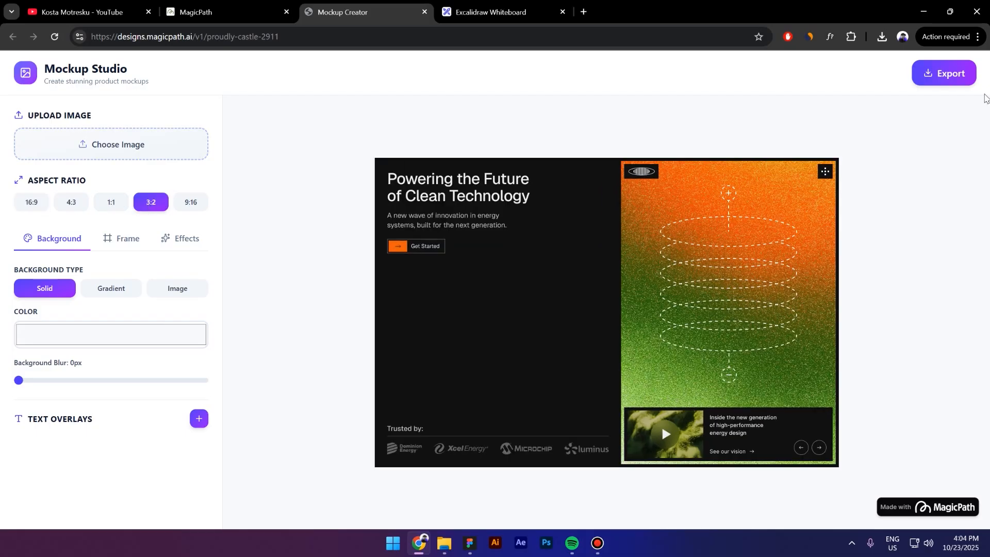
- Export the mockup, open the downloaded PNG to check it and close the viewer
left_click(931, 77)
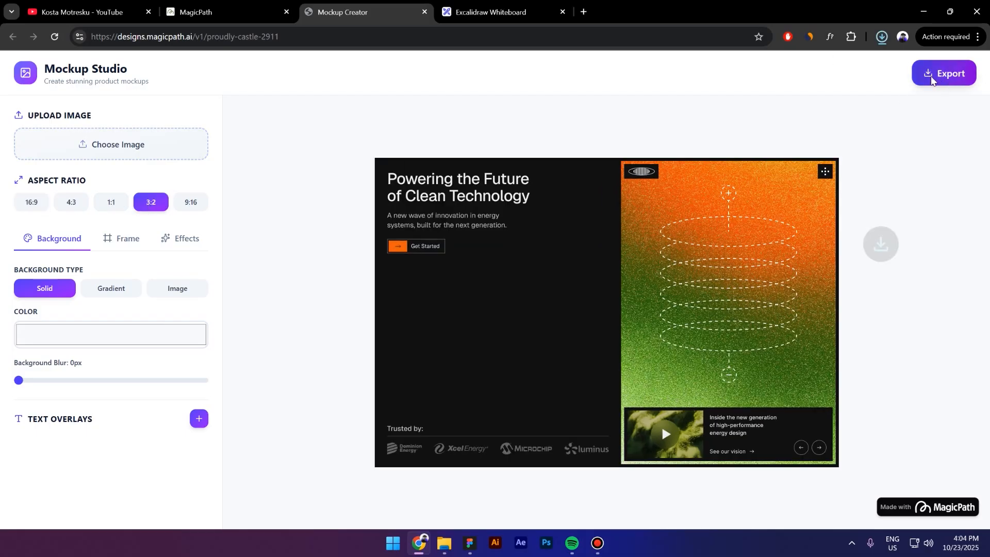
left_click(801, 66)
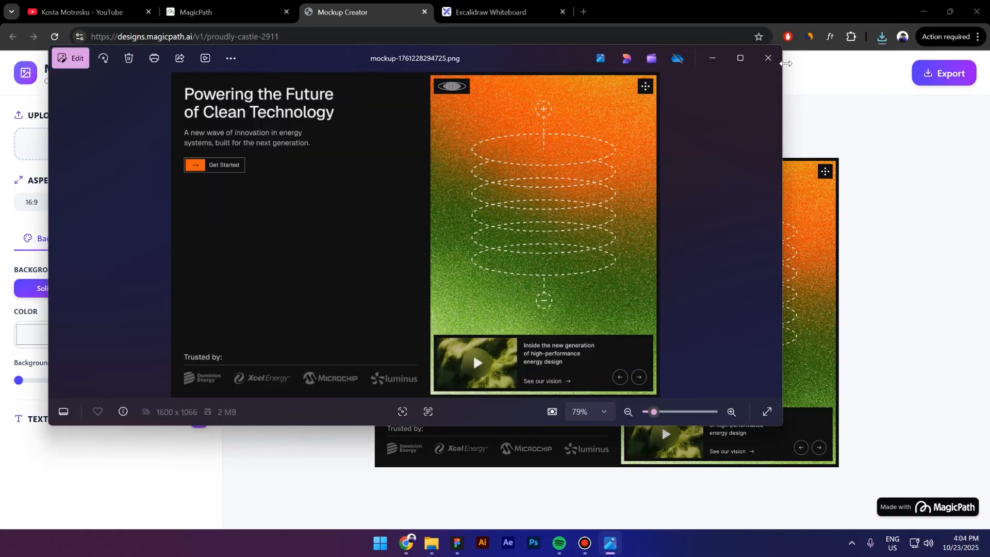
left_click(775, 60)
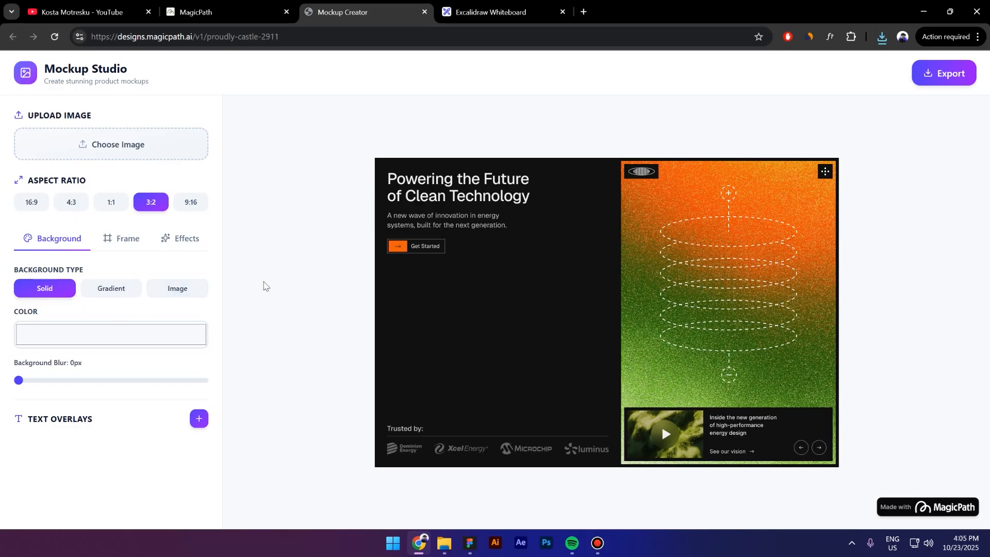
- Set the background type to Image, upload the grainy blue-purple picture and set the overlay opacity to 0%
left_click(177, 288)
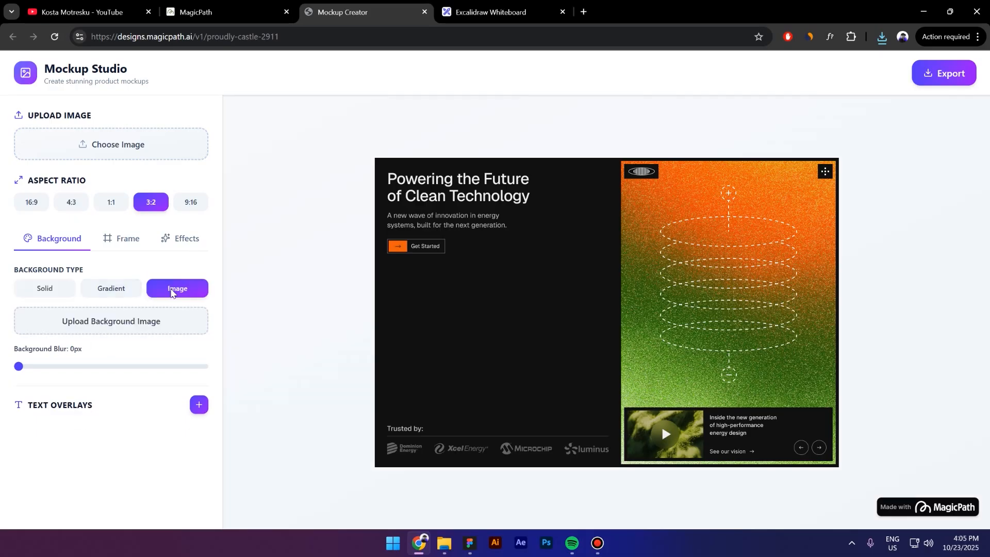
left_click(103, 321)
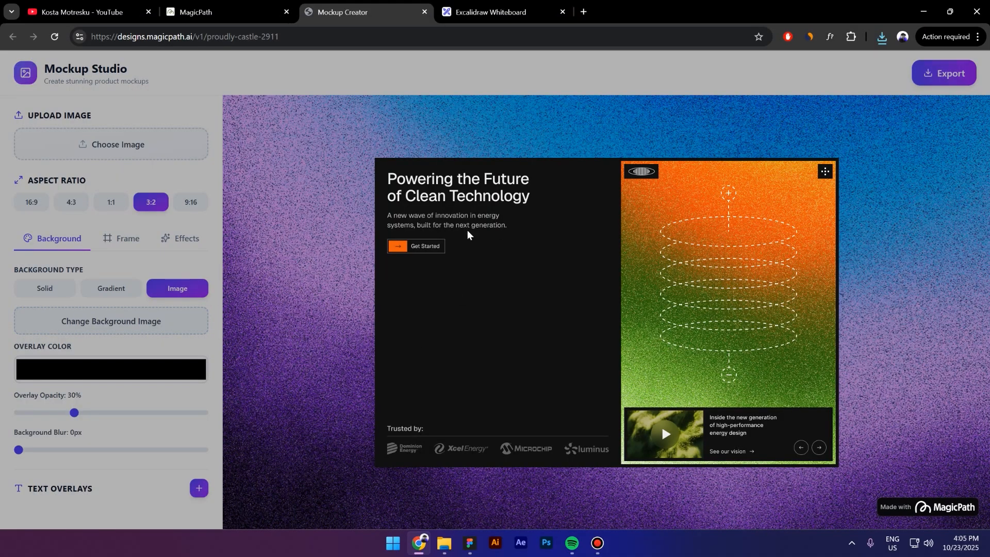
left_click_drag(70, 417, 13, 411)
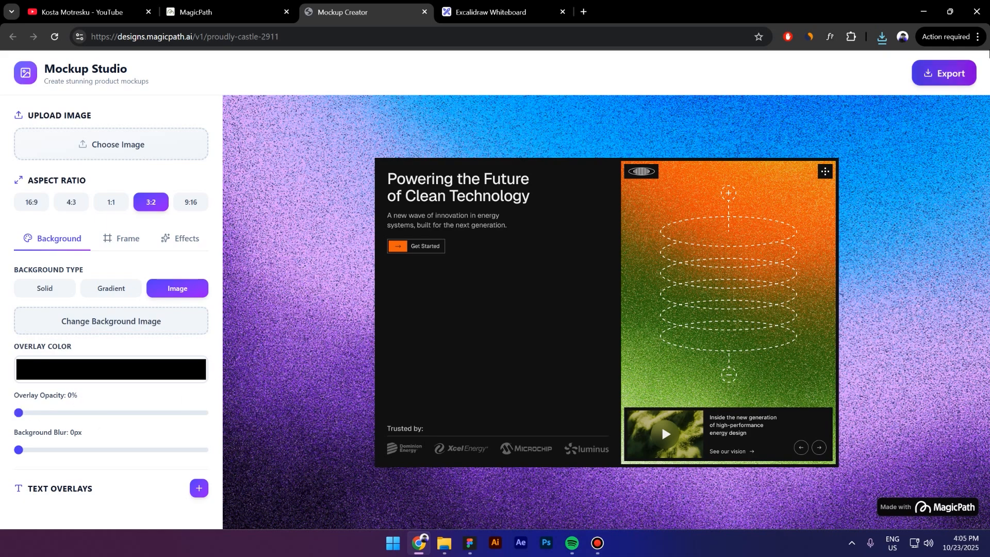
- Export the mockup with its background picture, inspect the downloaded PNG up close and close the viewer
left_click(928, 82)
left_click(747, 83)
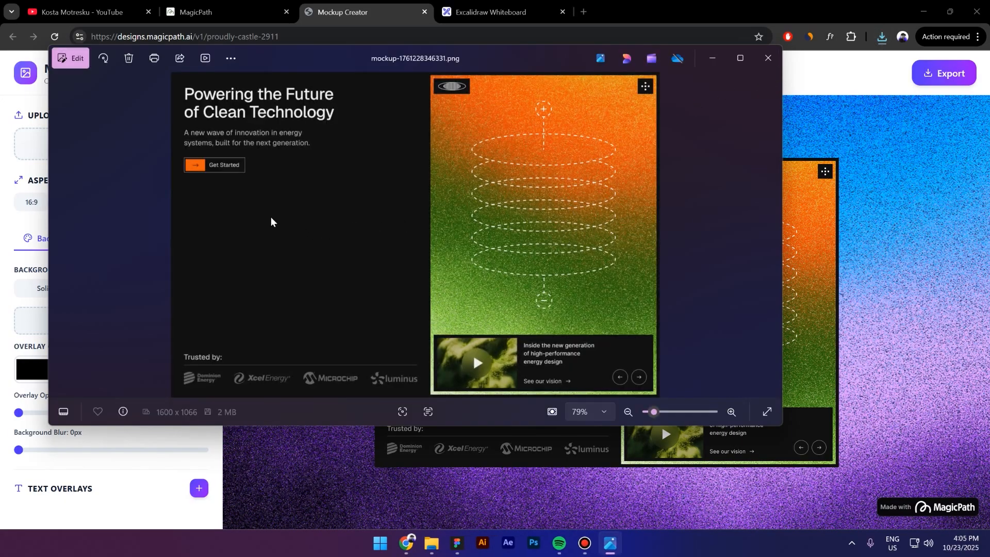
scroll(157, 272, "up", 4)
scroll(157, 286, "down", 4)
left_click(772, 58)
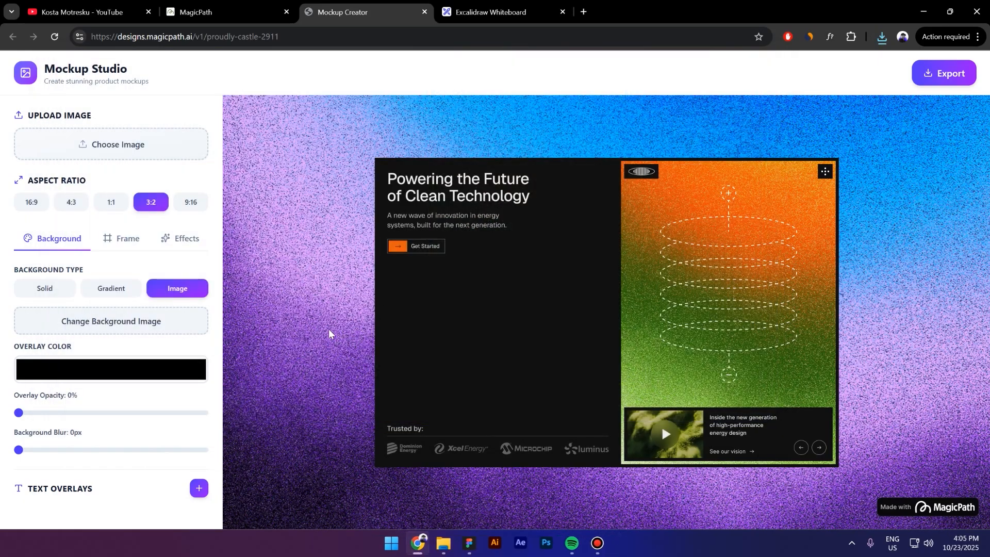
- In the MagicPath project, send the prompt "The export buttons works now only for the mockup but it doesn't export the background"
left_click(178, 4)
left_click(864, 463)
type("The export buttons works now only")
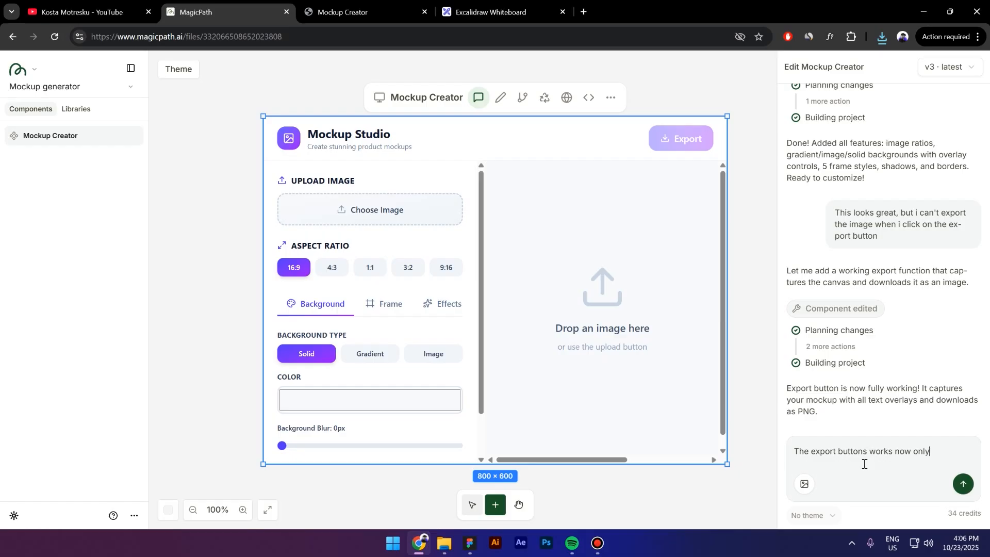
type(" for the mockup but it doesn't e")
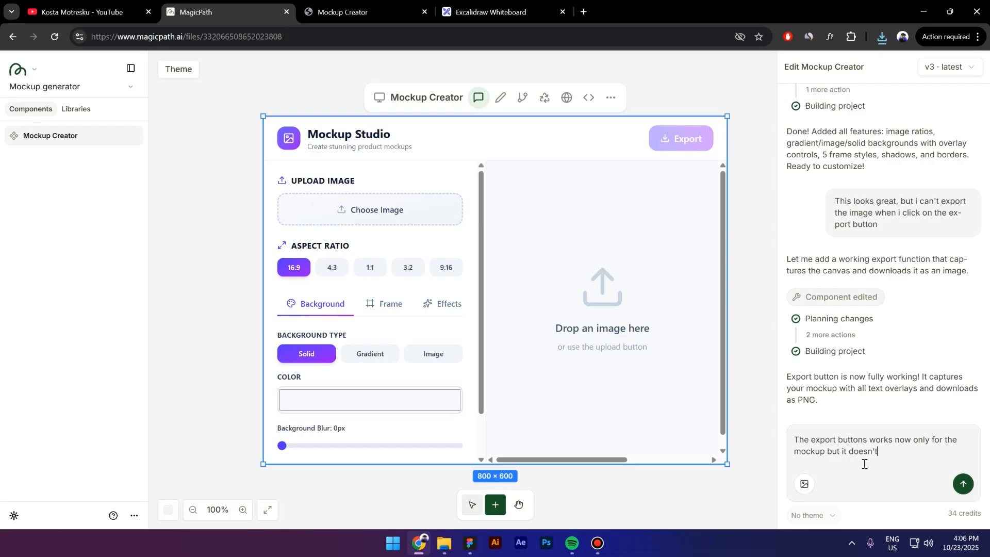
type("xport the background")
key("Return")
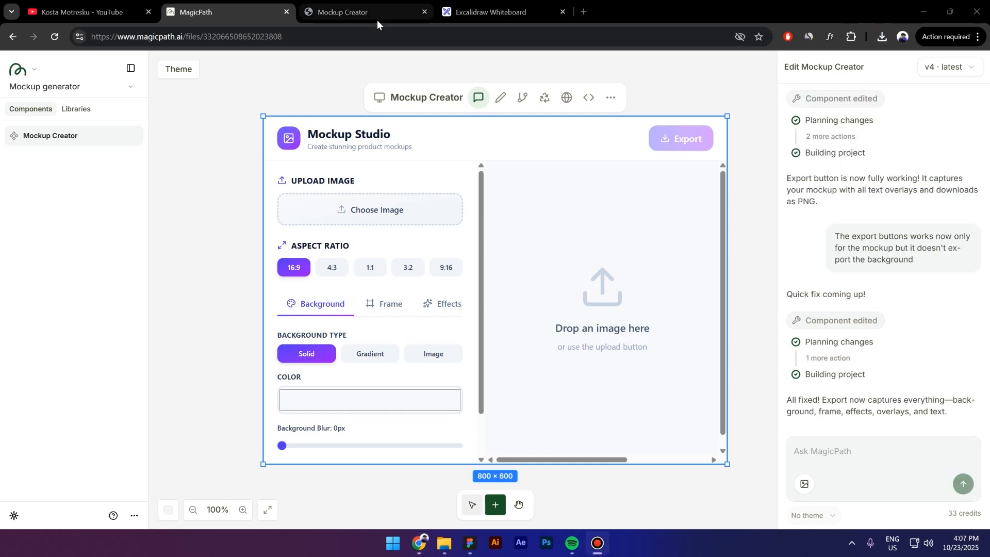
- Refresh the published mockup page after the export fix, reload the Clean Technology image and choose the 3:2 ratio
left_click(377, 19)
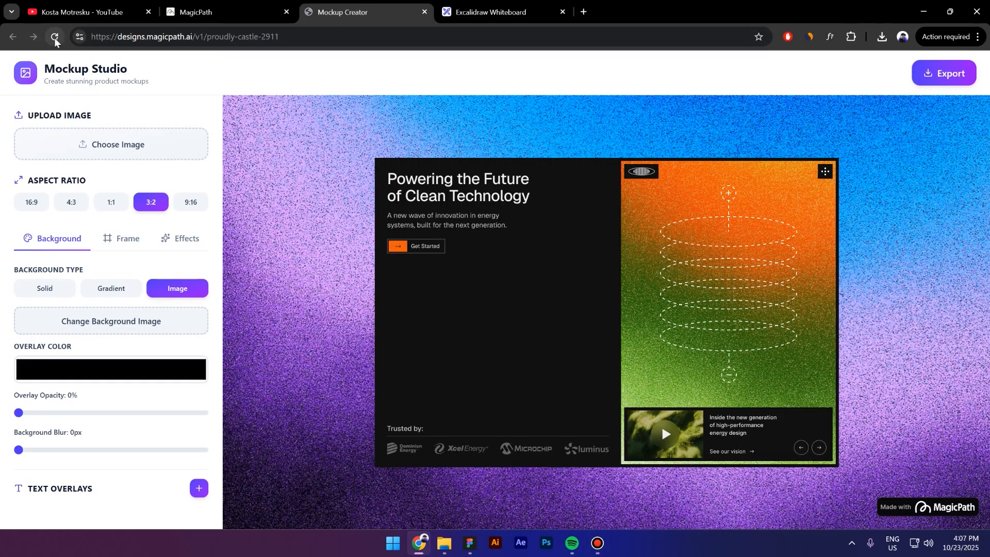
left_click(55, 37)
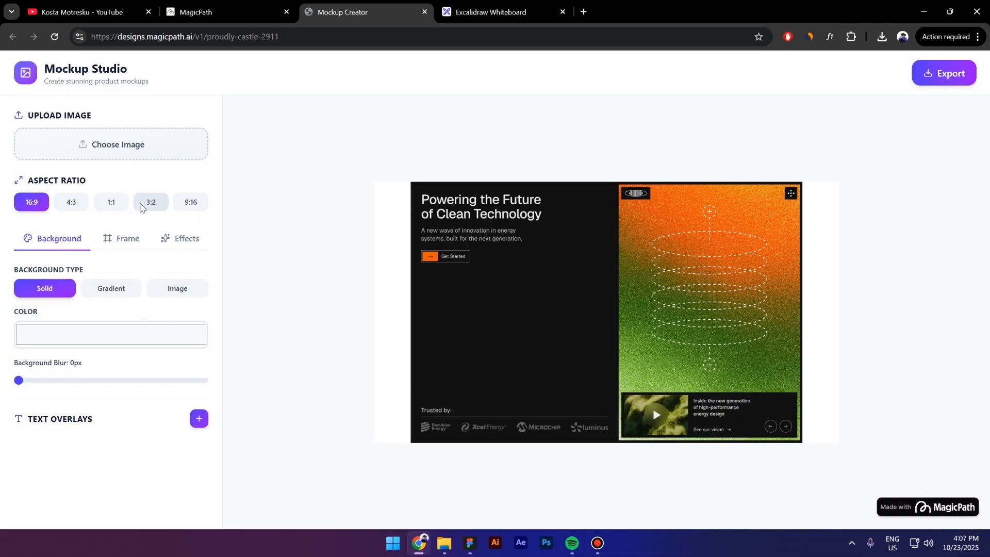
left_click(141, 206)
- Keep the background type on Solid and set its color to bright blue (RGB 10, 125, 240)
left_click(112, 340)
left_click(114, 336)
left_click(174, 285)
left_click(46, 285)
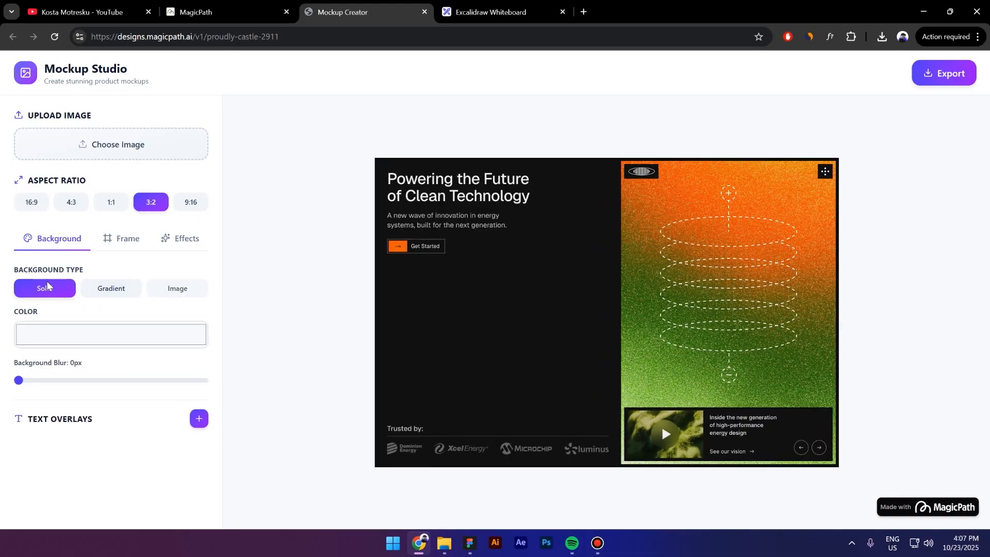
left_click(101, 333)
left_click_drag(100, 361, 166, 343)
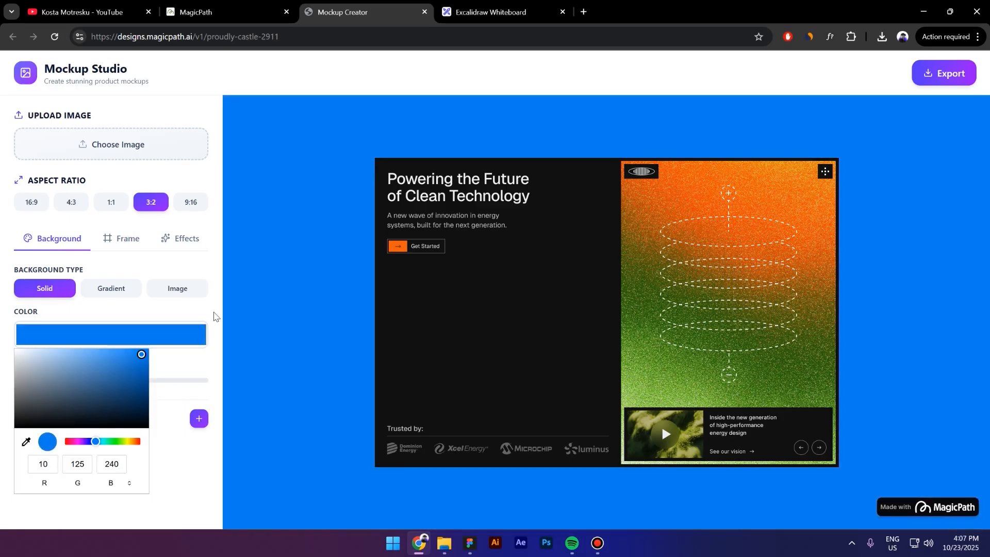
- Export the mockup with the solid blue background, inspect the downloaded PNG in a maximized viewer and close it
left_click(317, 236)
left_click(950, 73)
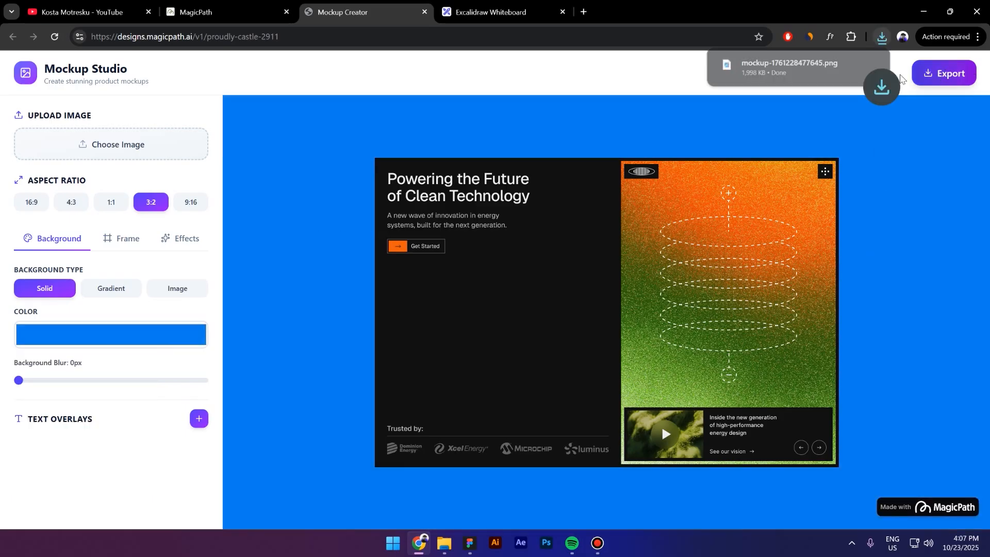
left_click(812, 66)
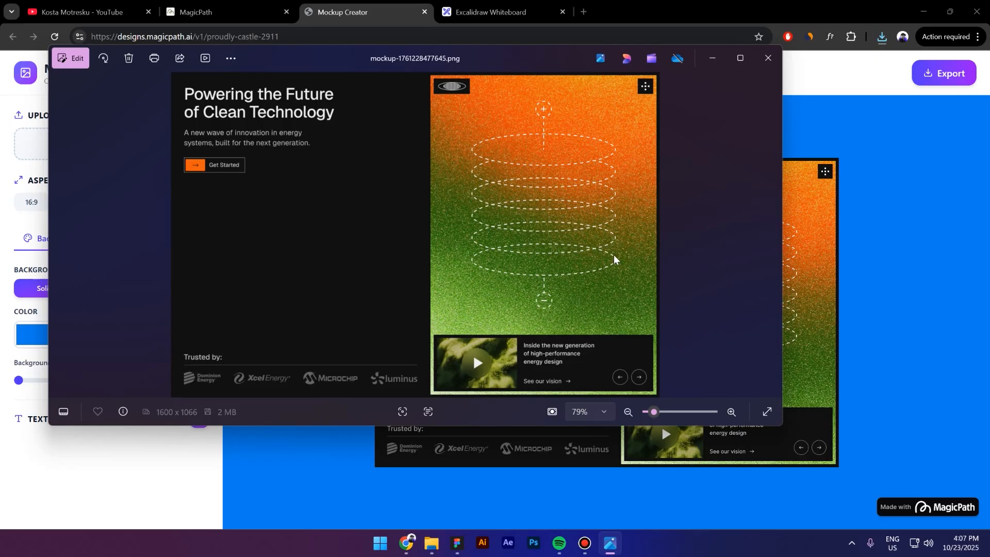
left_click(740, 60)
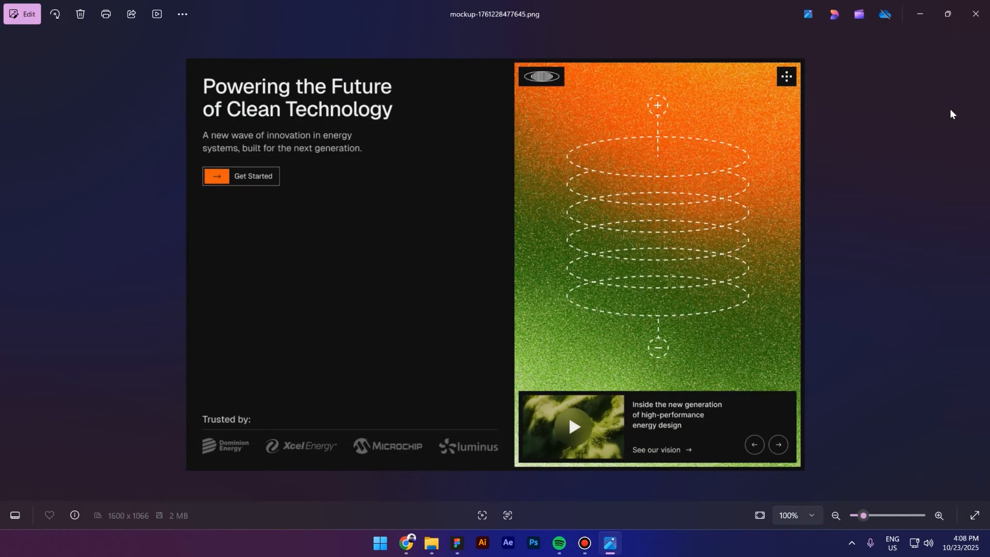
left_click(976, 14)
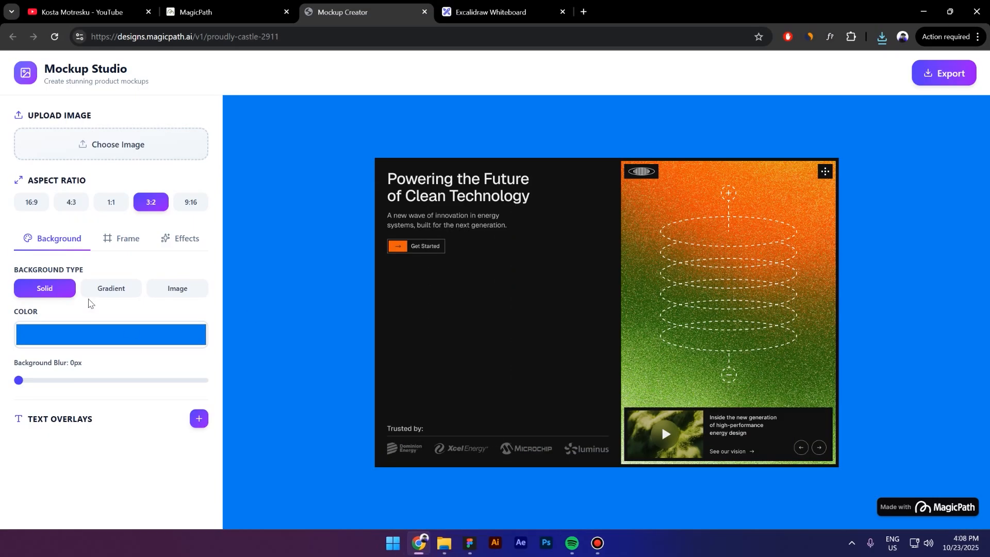
- Switch the background type to Gradient, export the mockup again, check the newest downloaded PNG and close the viewer
left_click(120, 289)
left_click(947, 73)
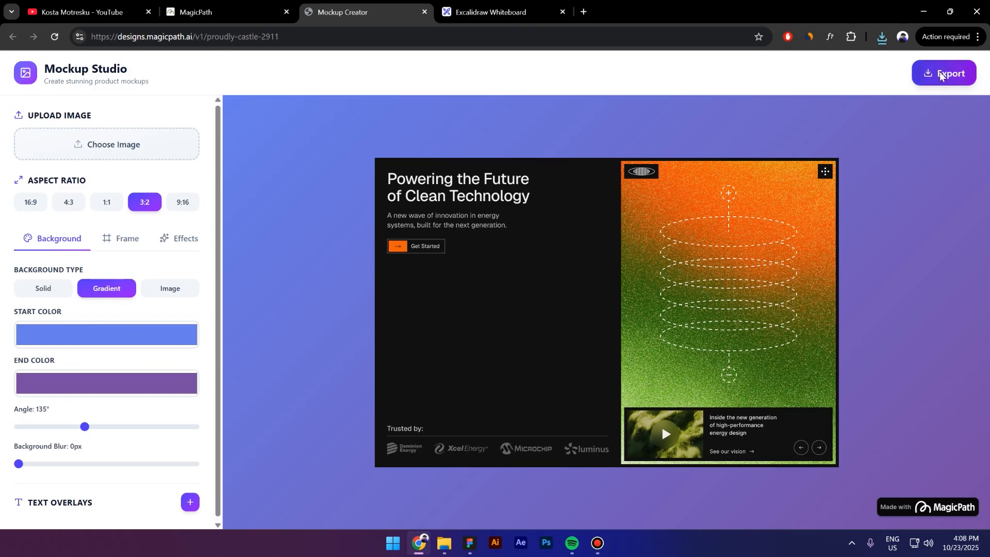
left_click(881, 37)
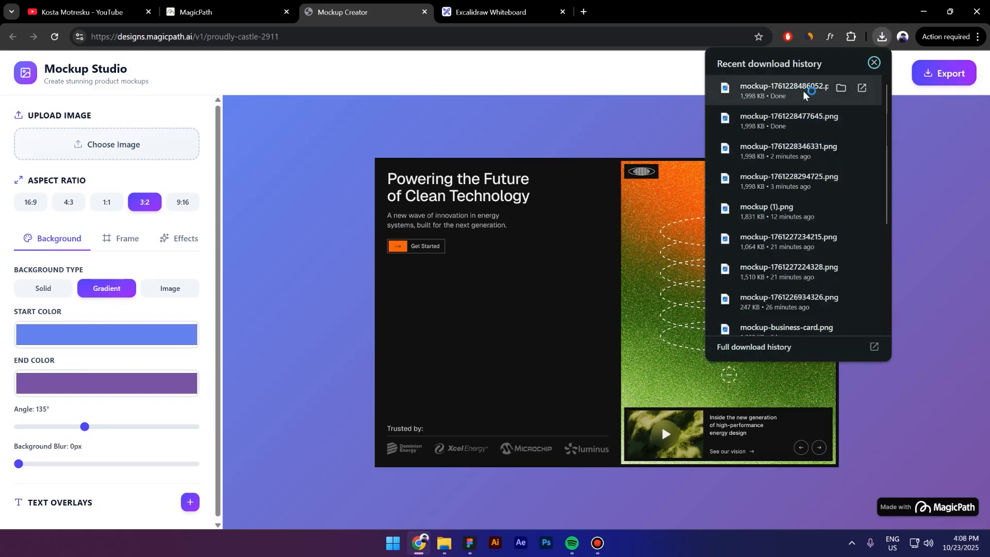
left_click(773, 85)
left_click(975, 14)
- In the MagicPath project, send the prompt "It's not working. I want the mockup + the background to be exportable"
key("ctrl+shift+Tab")
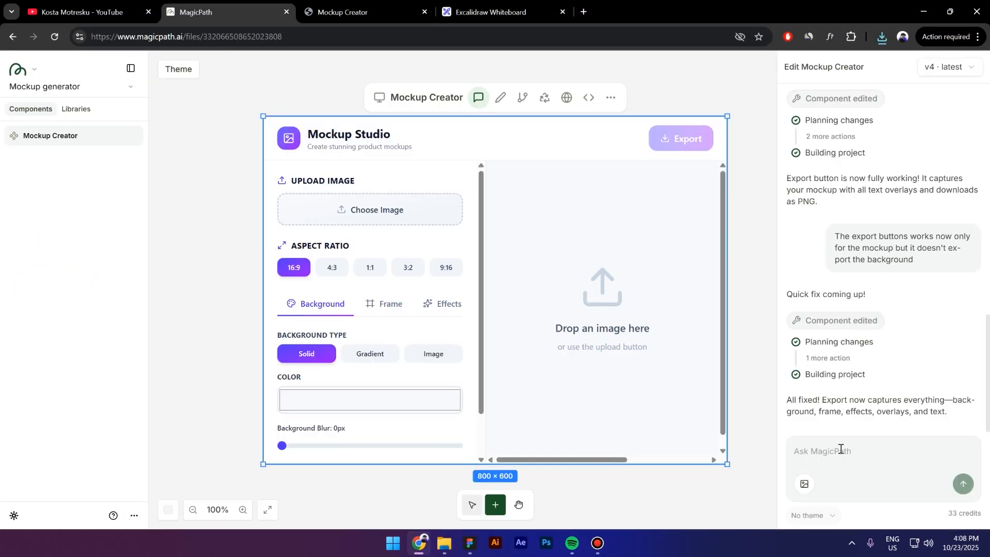
type("I")
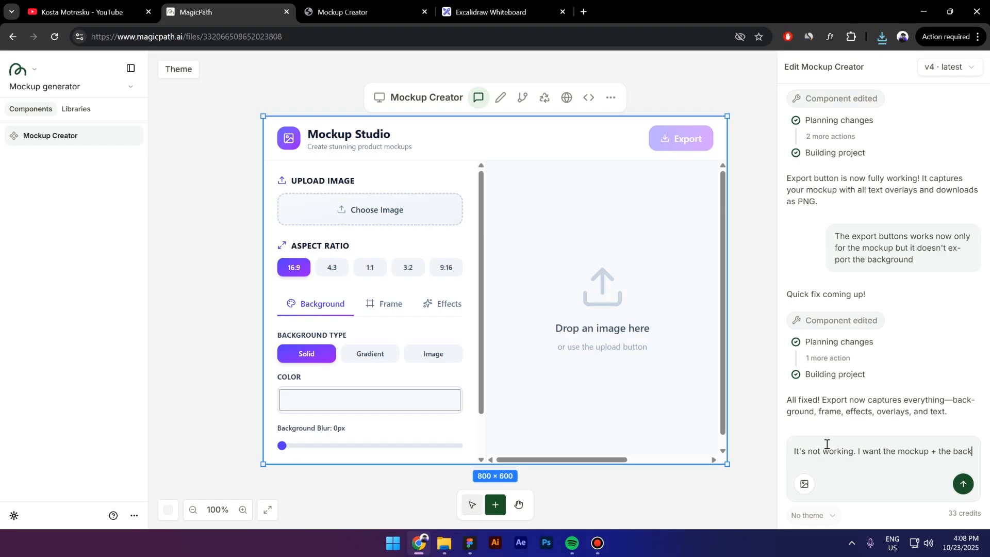
type("ground t")
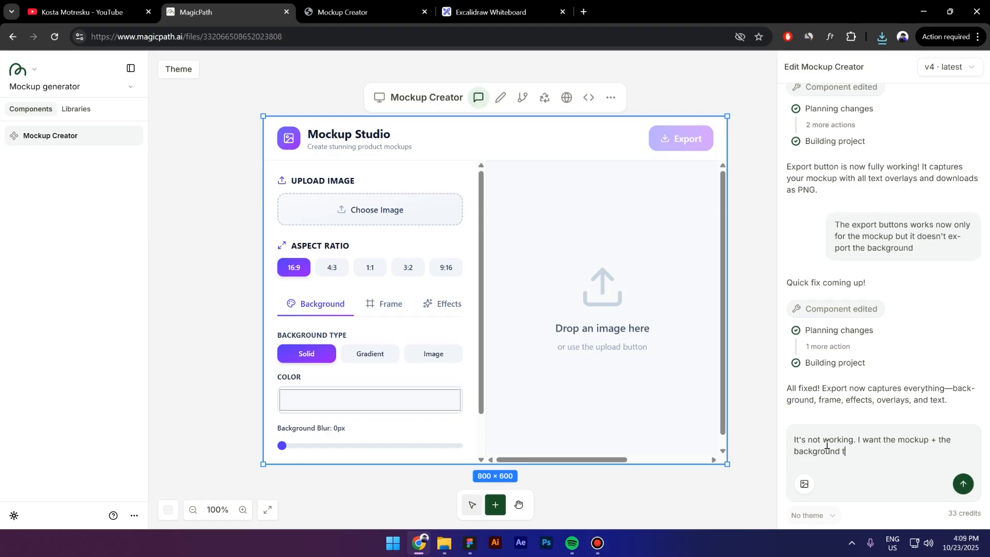
type("o be")
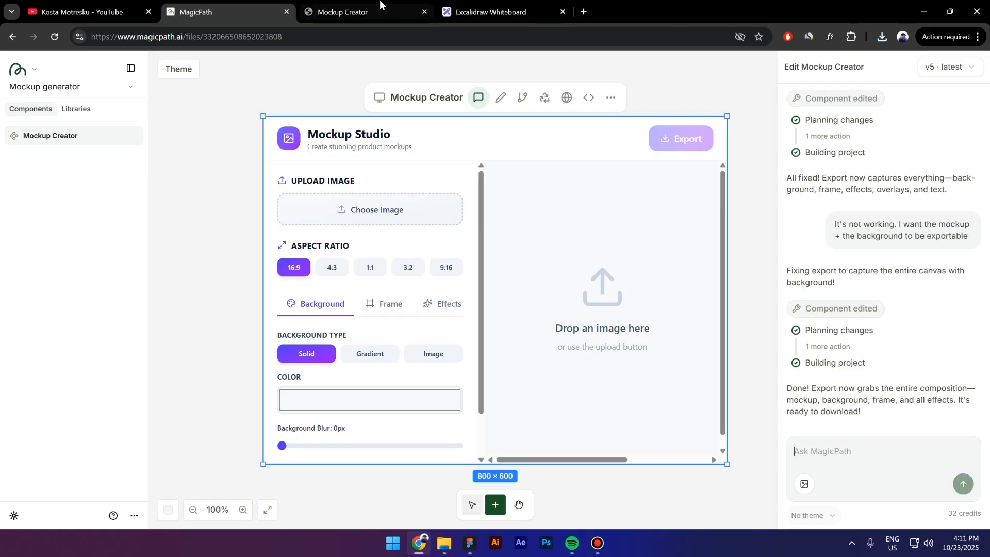
- Return to the published mockup page, load the Clean Technology image again and choose the 3:2 ratio
left_click(383, 8)
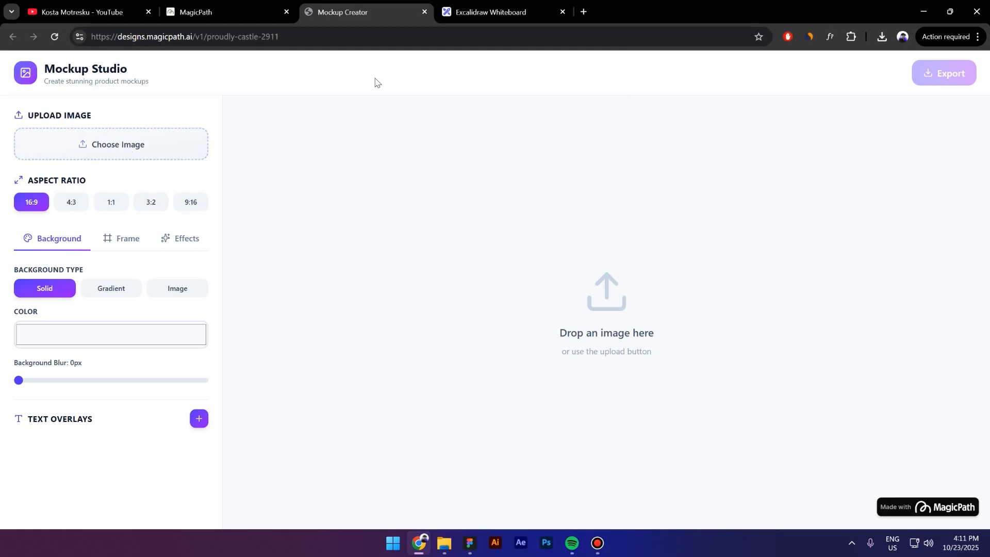
left_click(108, 155)
left_click(150, 202)
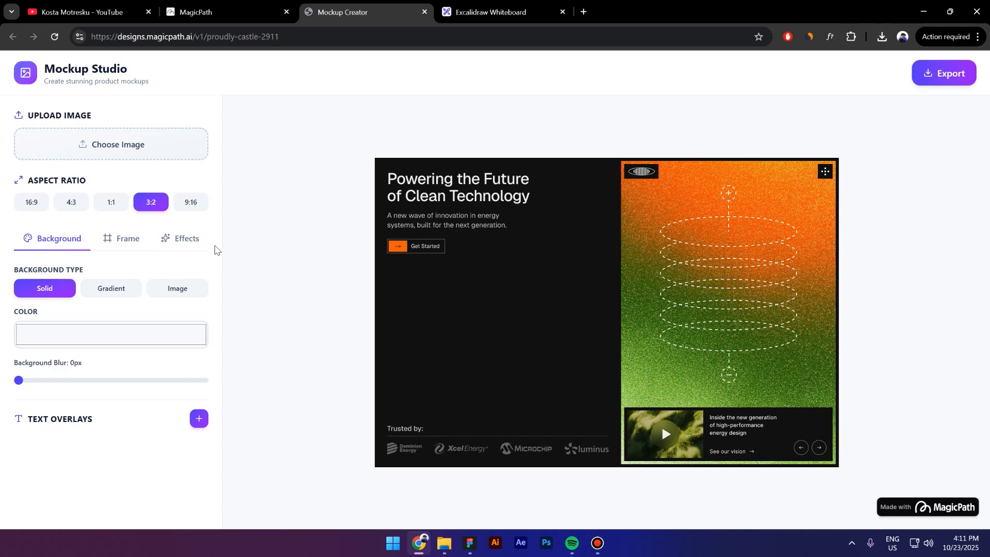
- Apply the Gradient background, export the mockup, inspect the downloaded PNG and close the viewer
left_click(110, 288)
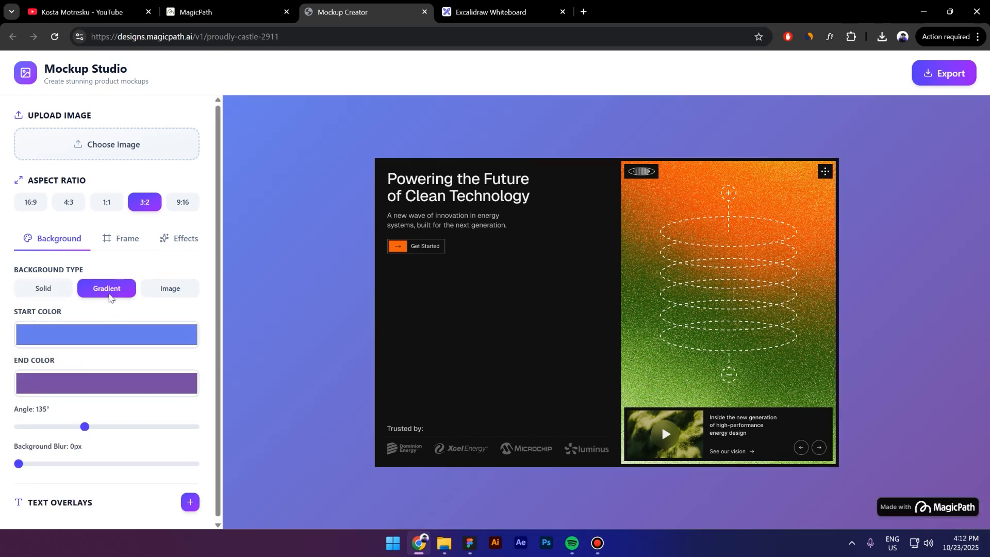
left_click(943, 74)
left_click(804, 67)
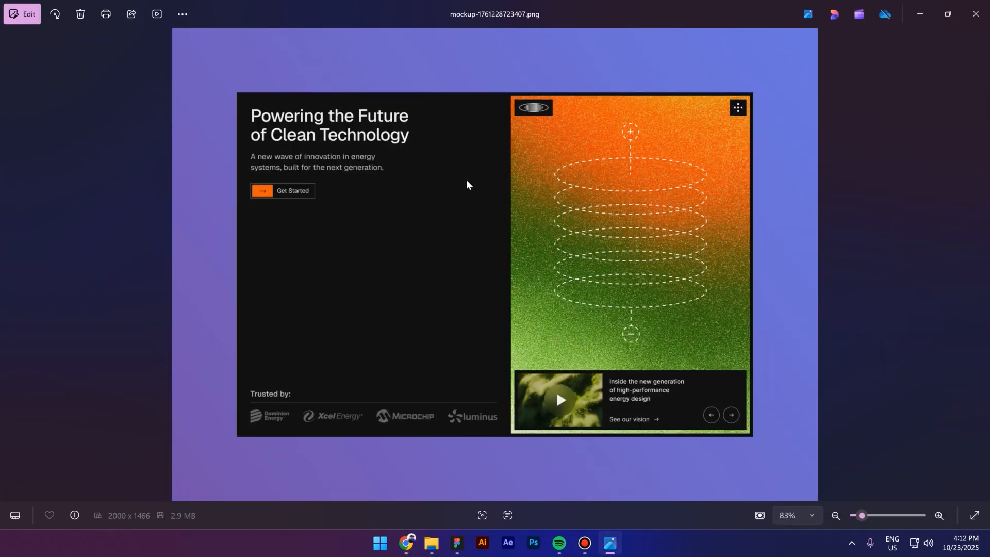
left_click(975, 14)
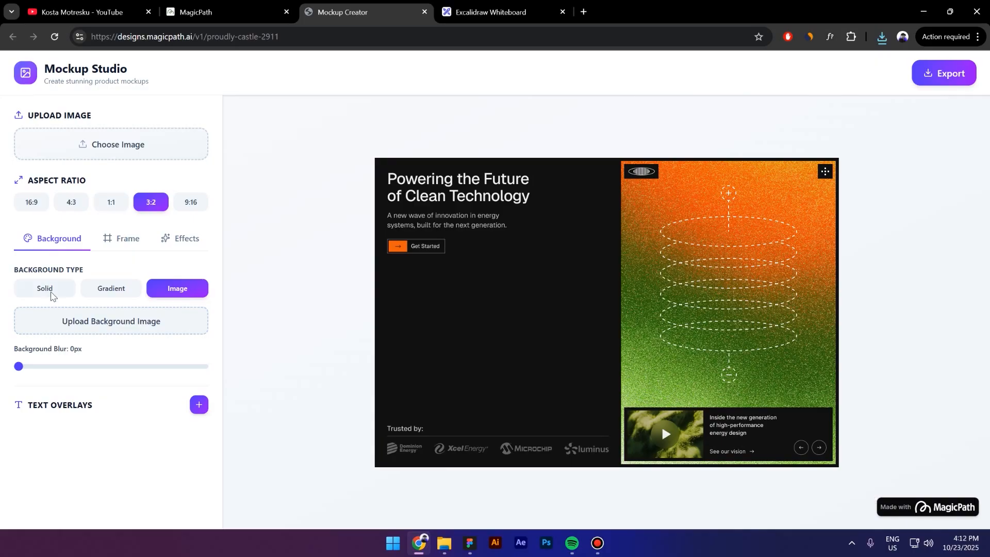
- Upload the blurry orange-and-black picture as the background image and set the background blur to 2px
left_click(133, 322)
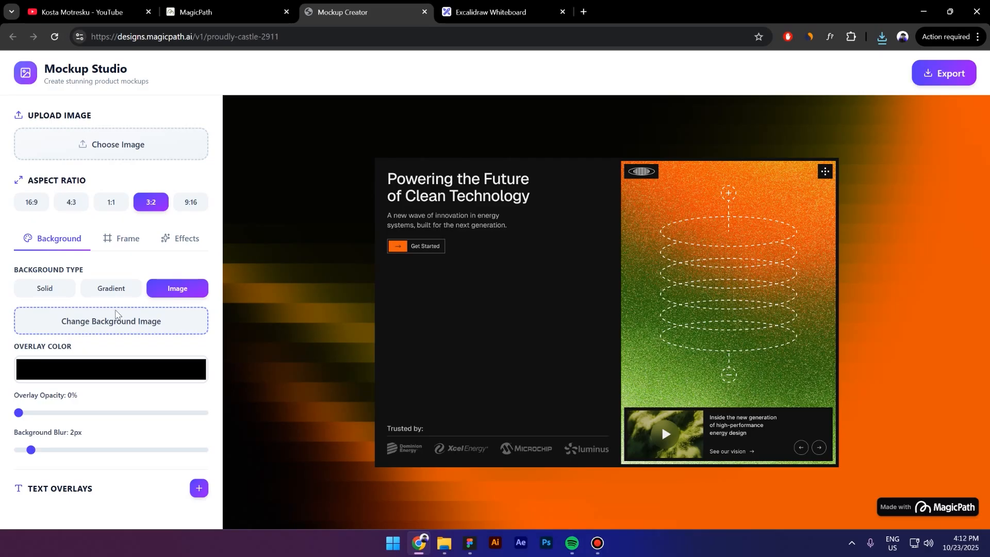
- Turn on the mockup's shadow with 50% opacity, 73px blur, 6px spread, 31px Y offset and 24px X offset
left_click(184, 246)
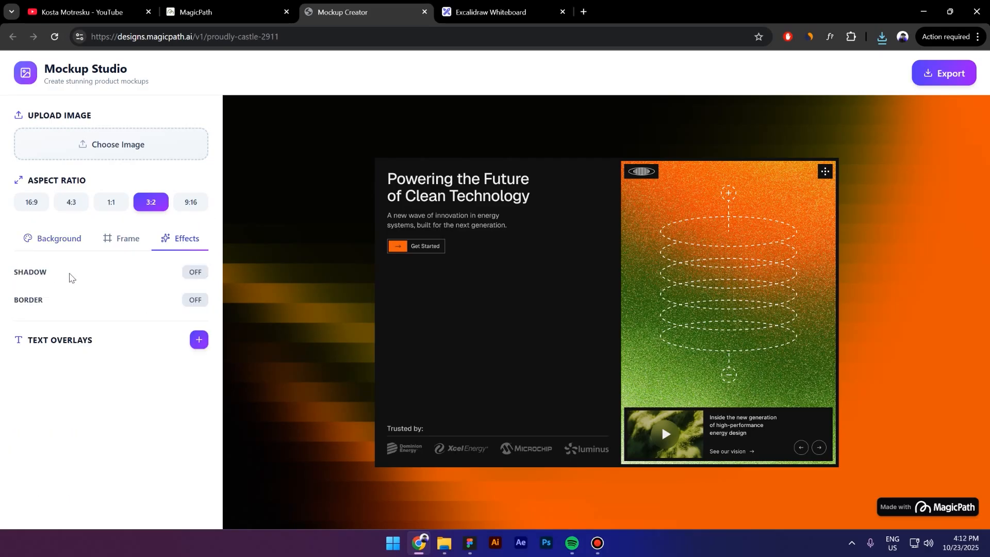
left_click(197, 273)
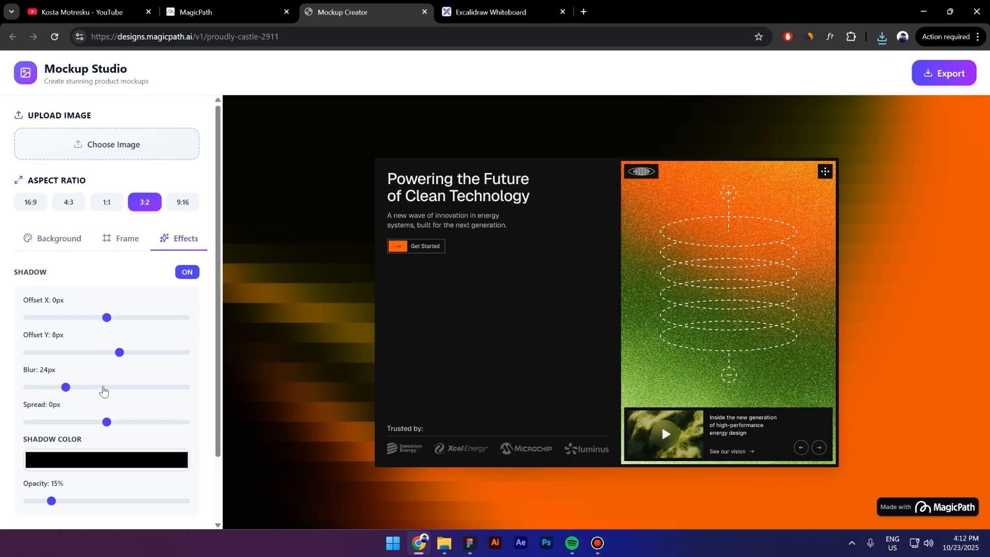
scroll(73, 446, "down", 1)
left_click_drag(51, 482, 107, 483)
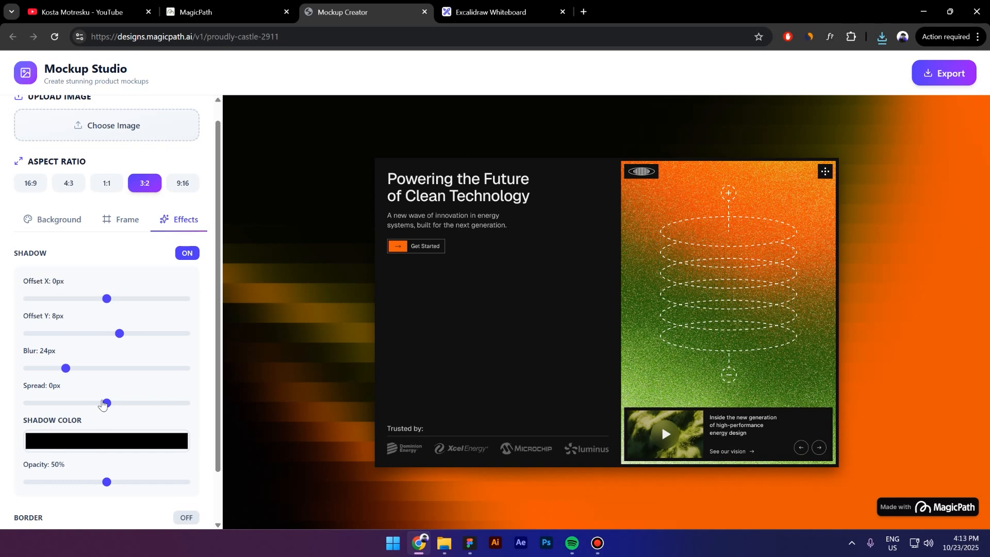
left_click_drag(66, 368, 143, 369)
left_click_drag(107, 406, 130, 405)
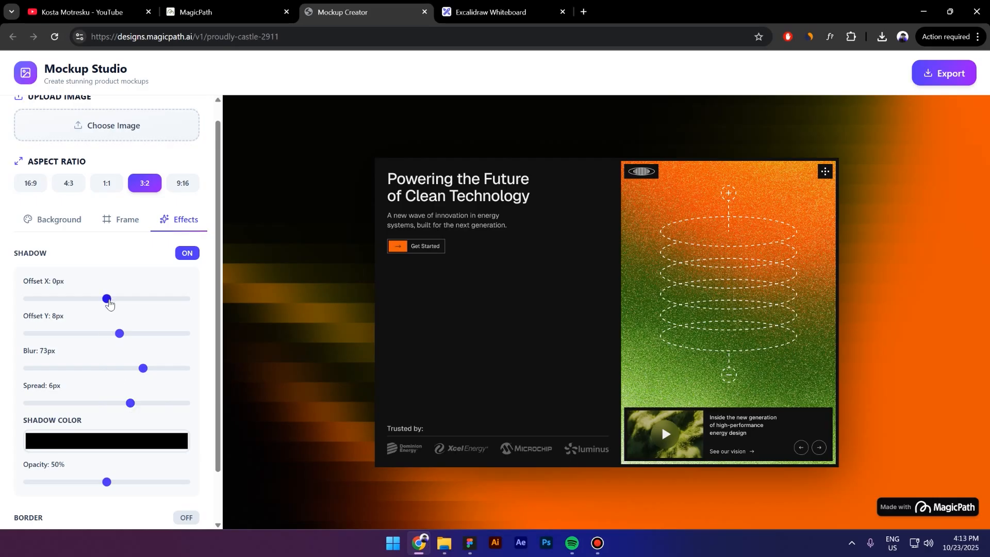
left_click_drag(119, 333, 154, 344)
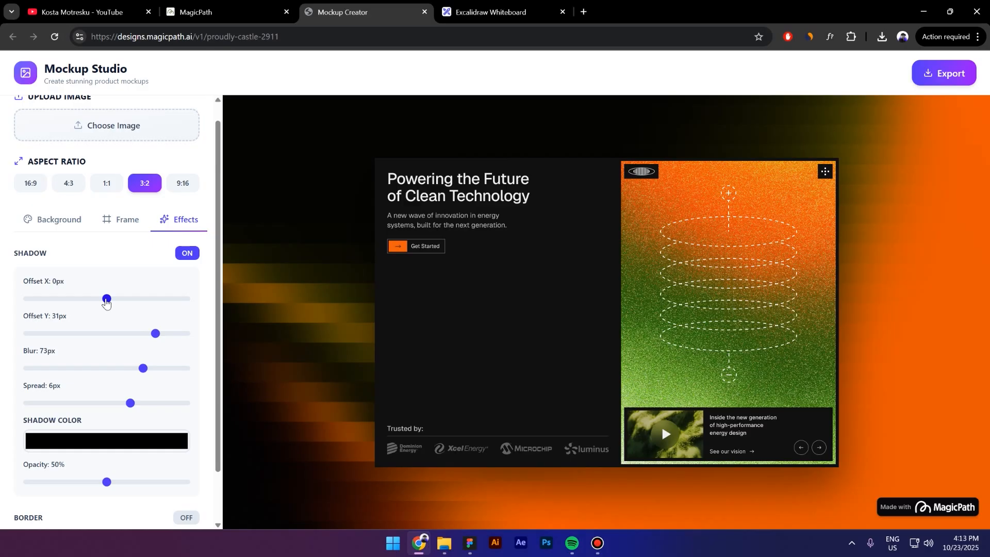
left_click_drag(123, 303, 144, 305)
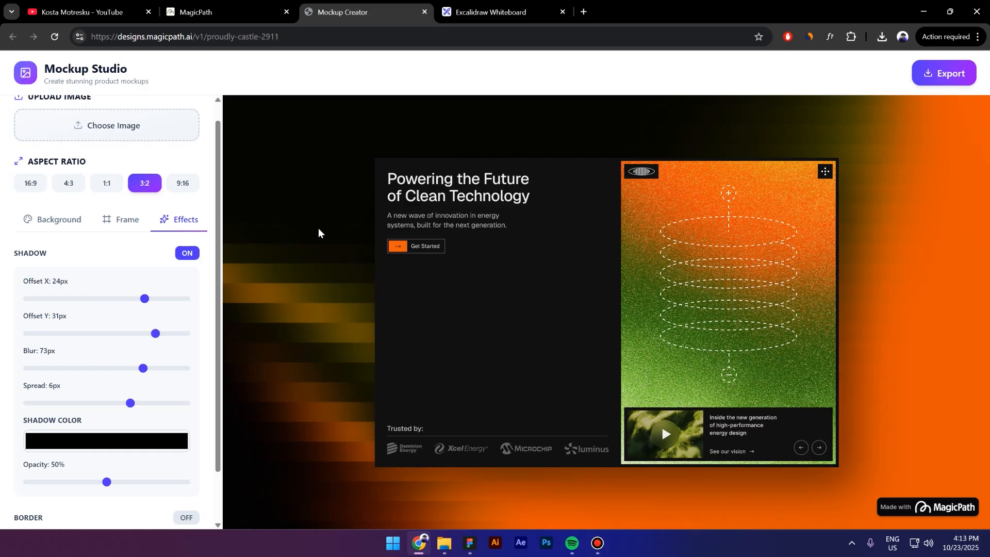
- Export the mockup with its picture background and shadow, inspect the downloaded PNG and close the viewer
left_click(938, 73)
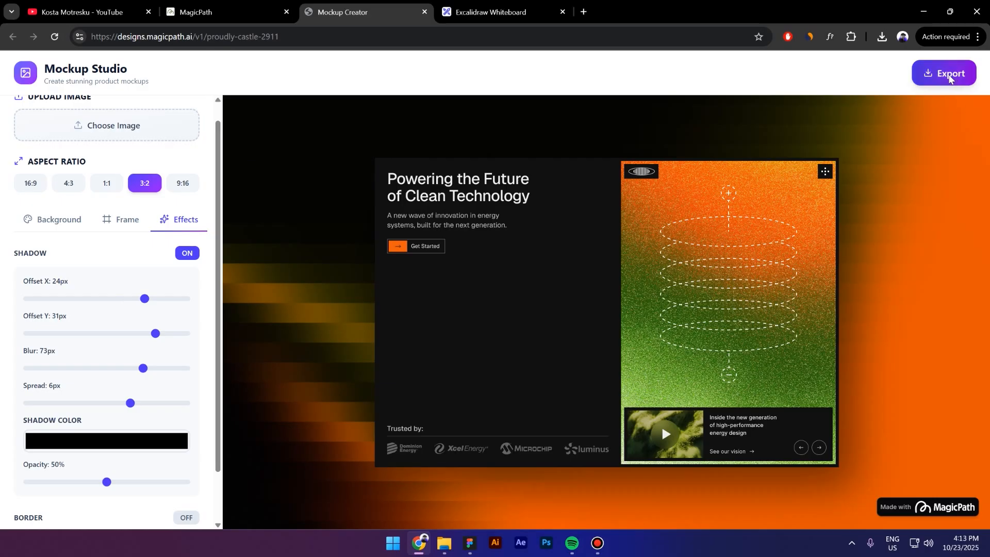
left_click(871, 66)
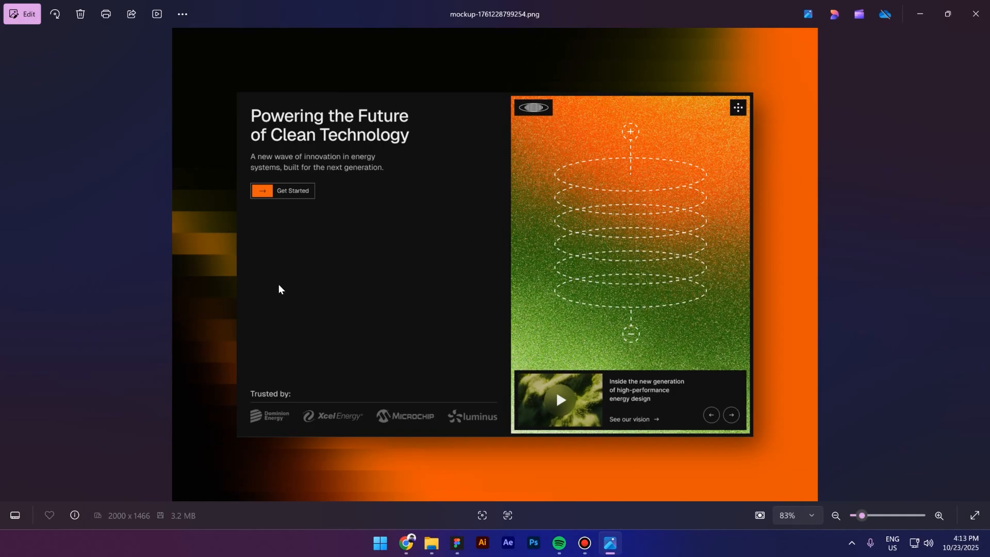
key("alt+F4")
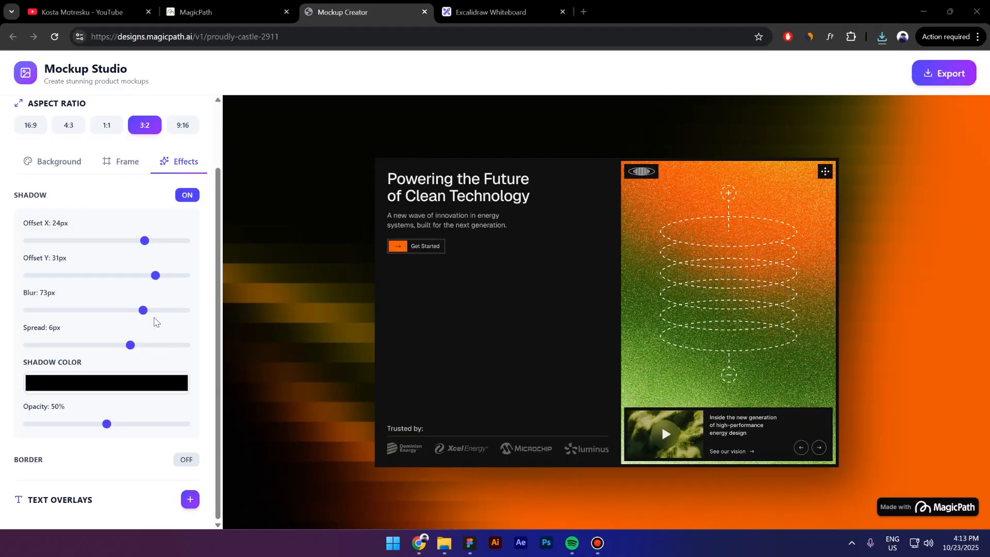